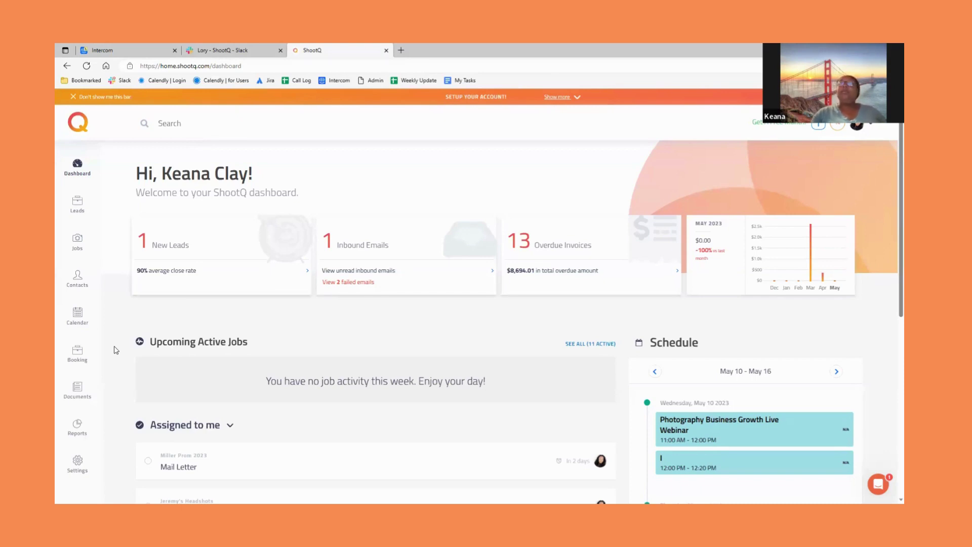
# - Open the 2023 Spring Minis booking from the All Bookings list
pyautogui.click(76, 354)
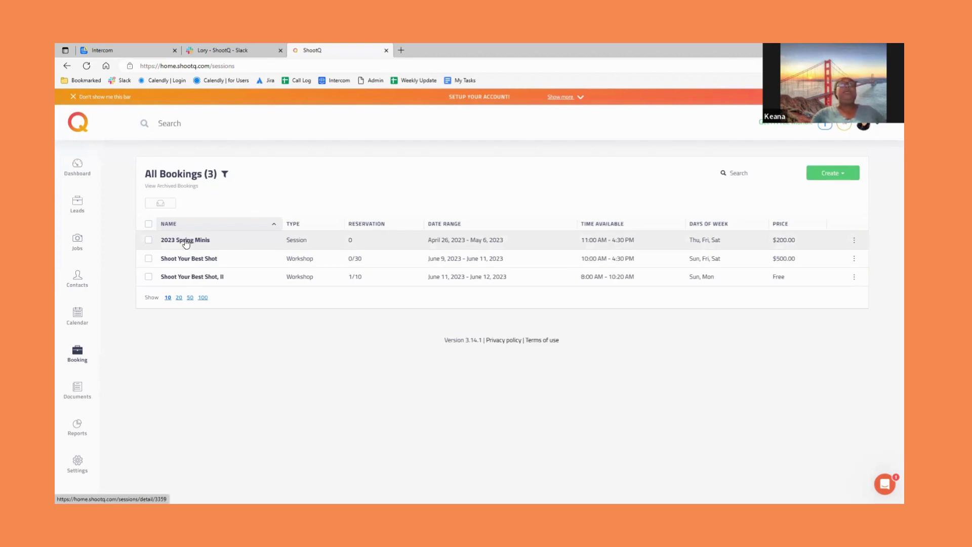
pyautogui.click(186, 241)
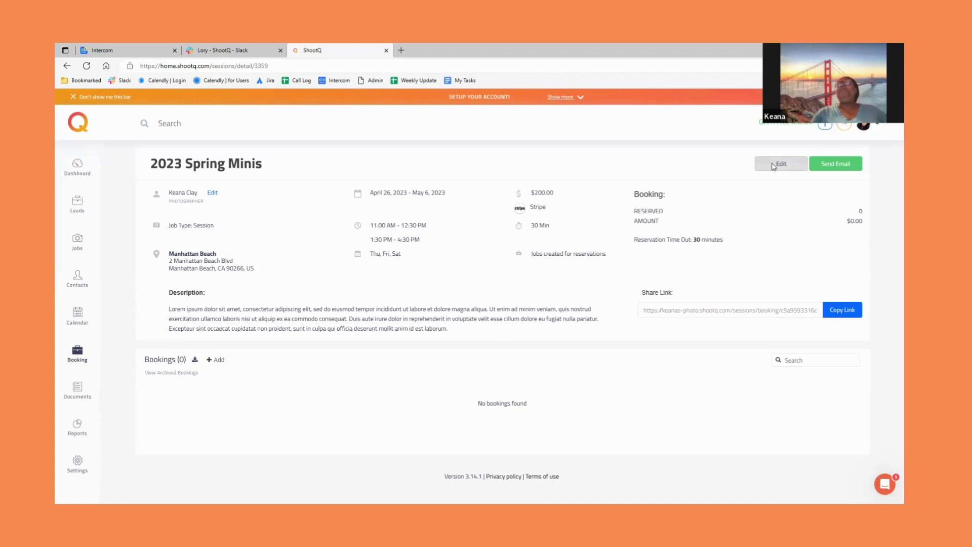
# - Edit the 2023 Spring Minis session and review the Job Type options, keeping it as Session
pyautogui.click(773, 166)
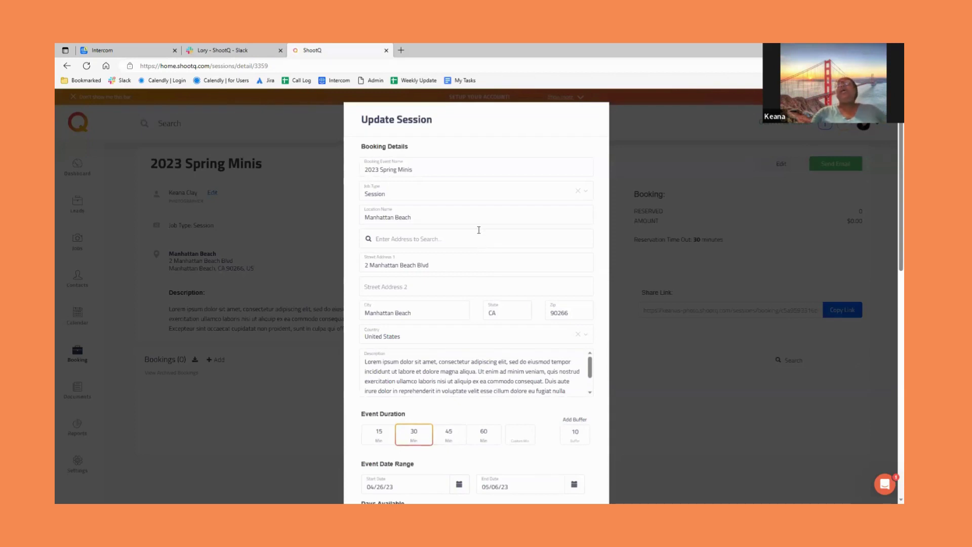
pyautogui.moveTo(418, 173); pyautogui.dragTo(358, 172)
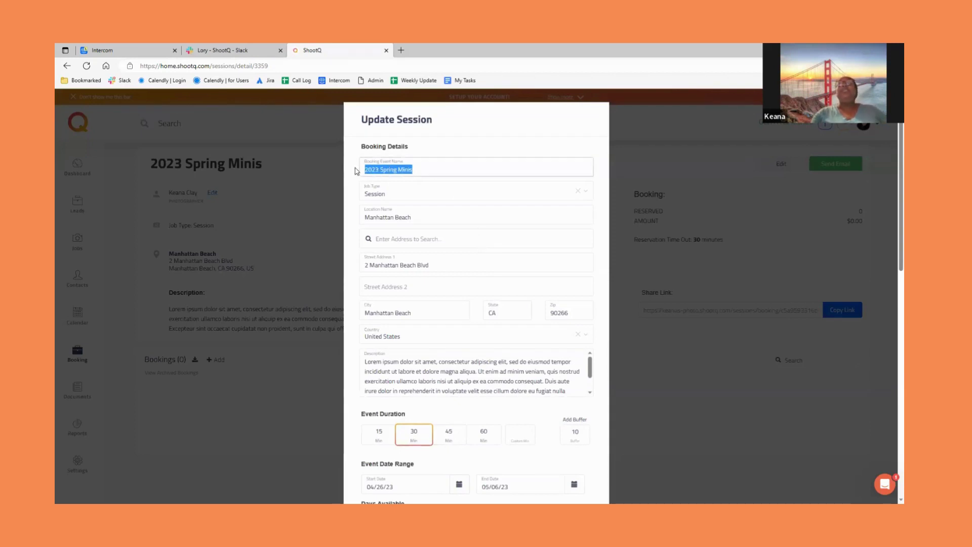
pyautogui.click(418, 193)
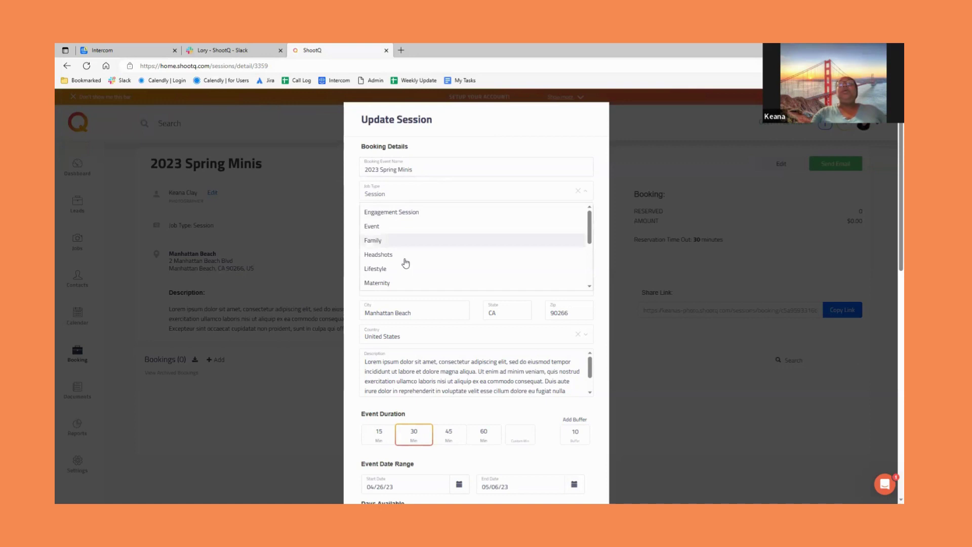
pyautogui.scroll(-1, 423, 258)
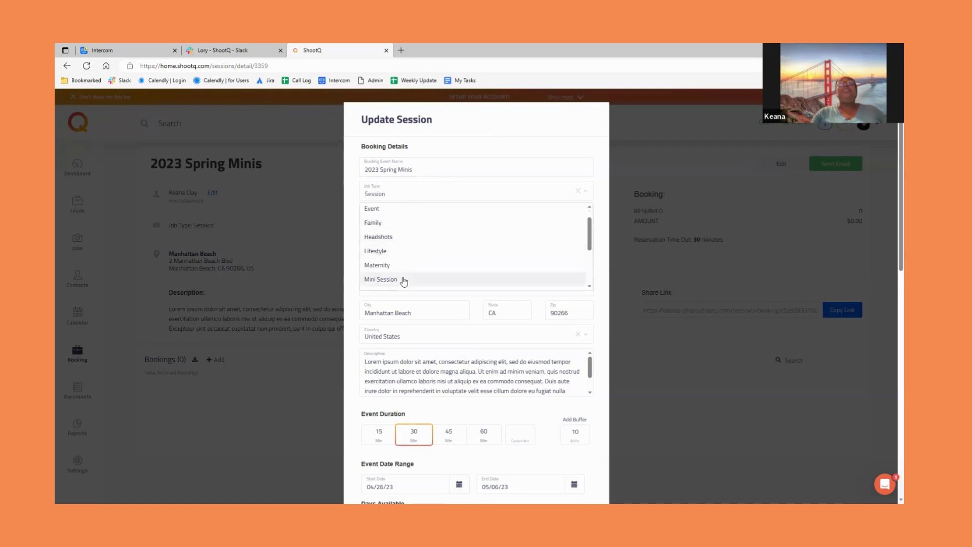
pyautogui.scroll(1, 402, 266)
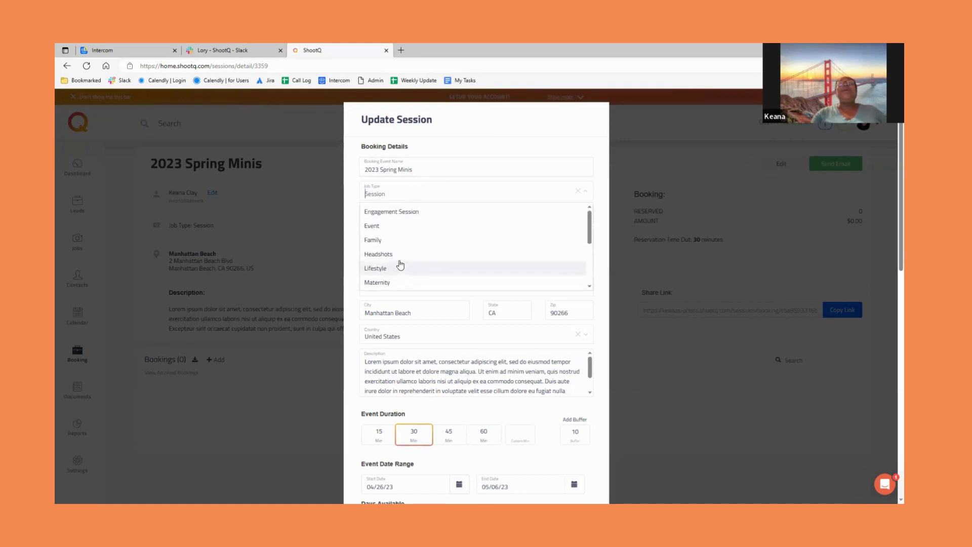
pyautogui.click(463, 130)
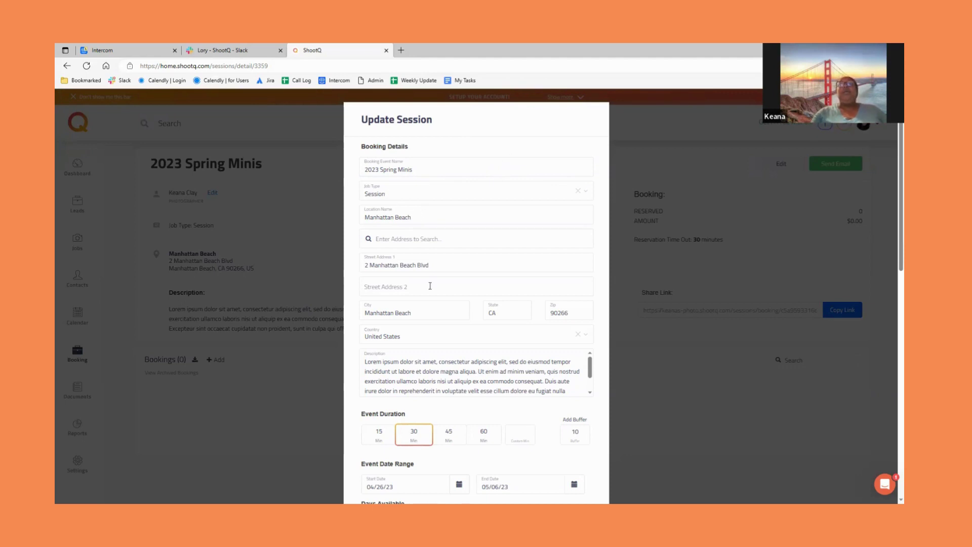
# - Change the event duration to a custom 20 minutes
pyautogui.scroll(-3, 501, 288)
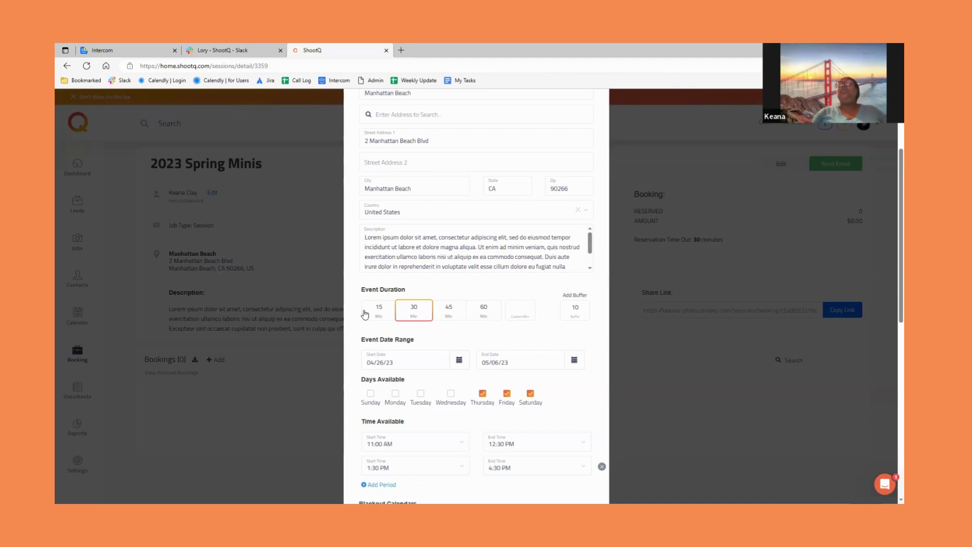
pyautogui.click(516, 305)
pyautogui.write('20')
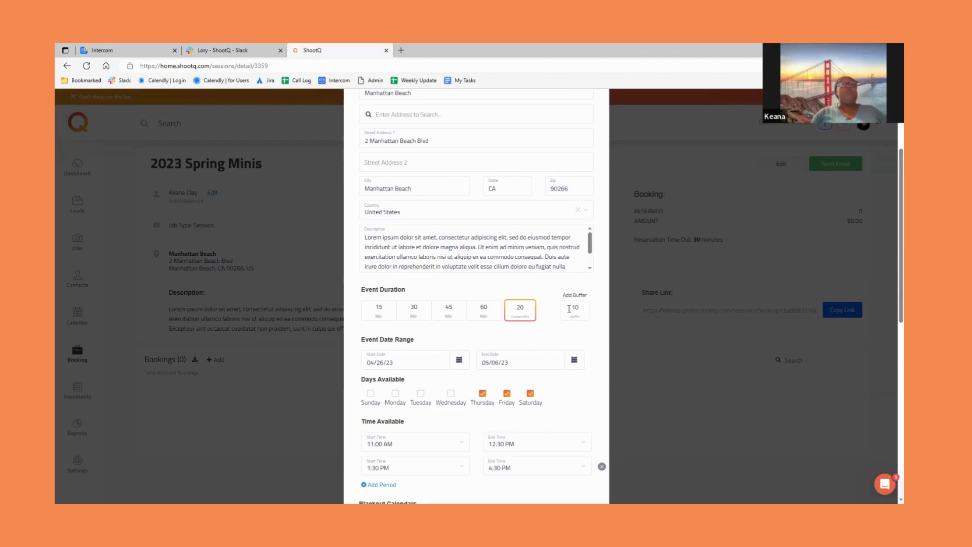
pyautogui.scroll(-3, 557, 329)
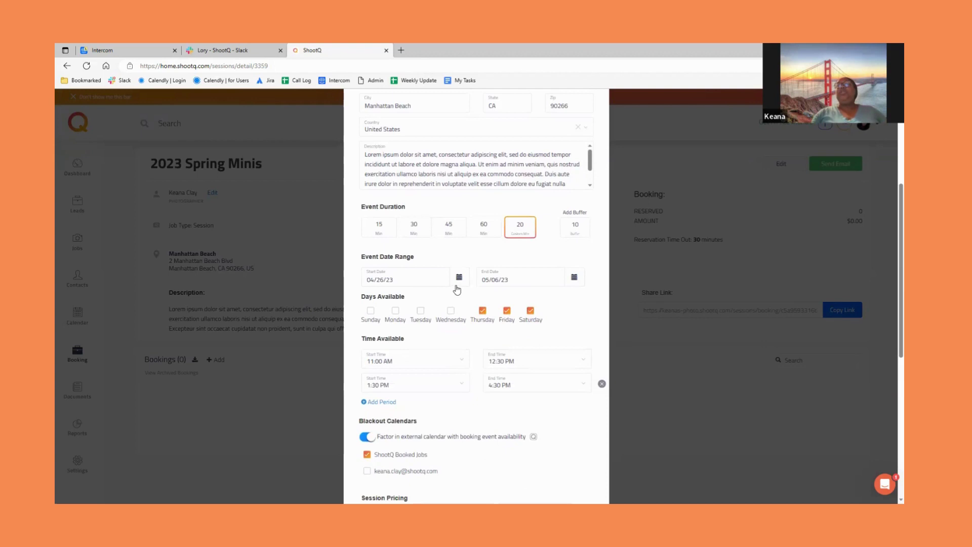
# - Set the session dates to May 10–20, 2023 and add Wednesday as an available day
pyautogui.click(459, 277)
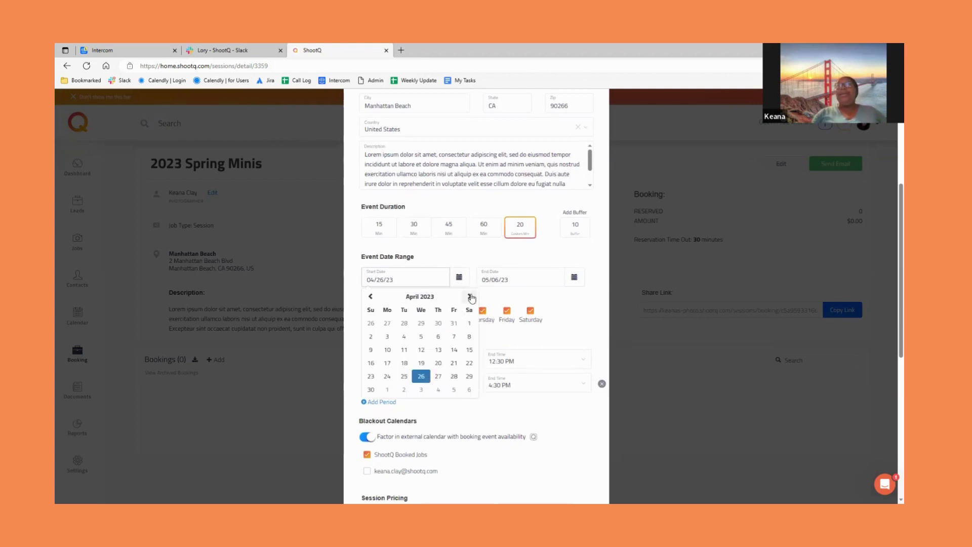
pyautogui.click(469, 297)
pyautogui.click(423, 338)
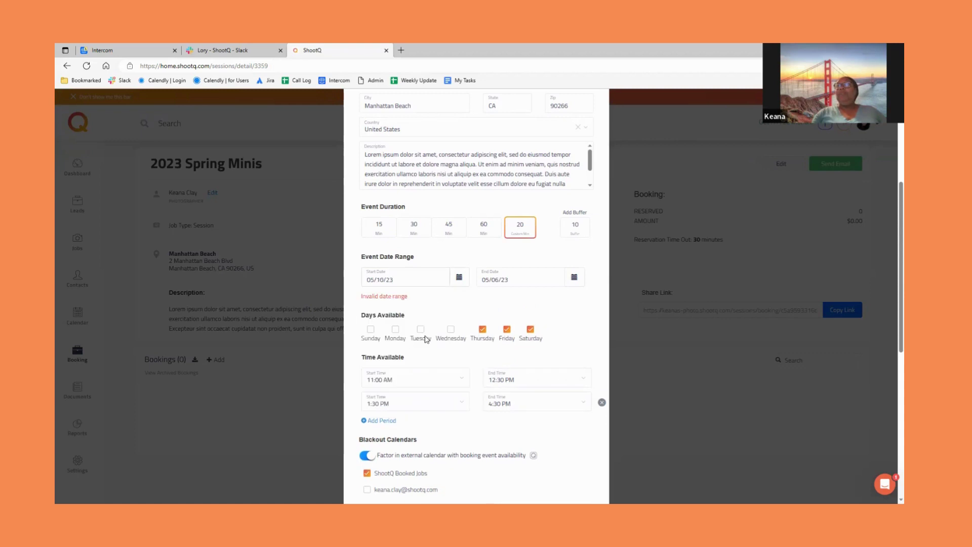
pyautogui.click(575, 277)
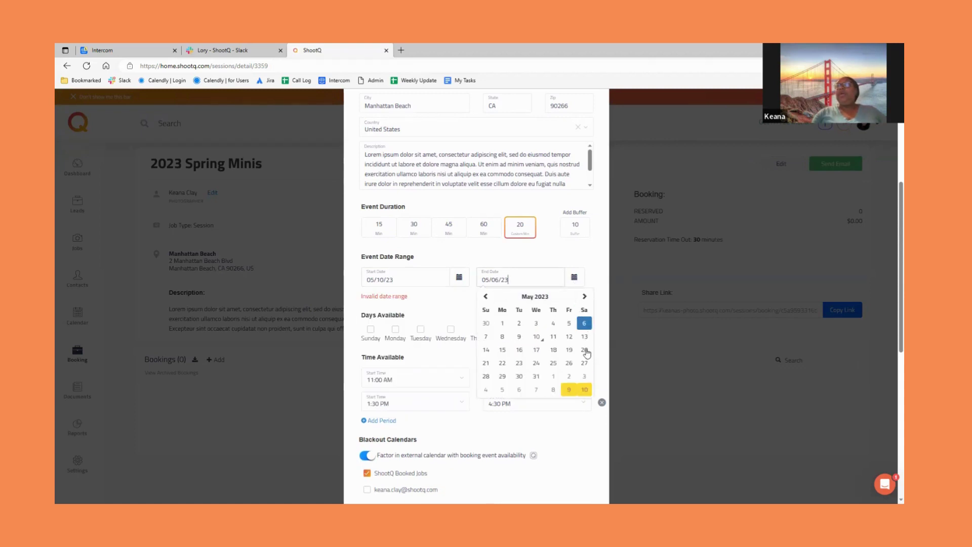
pyautogui.click(585, 350)
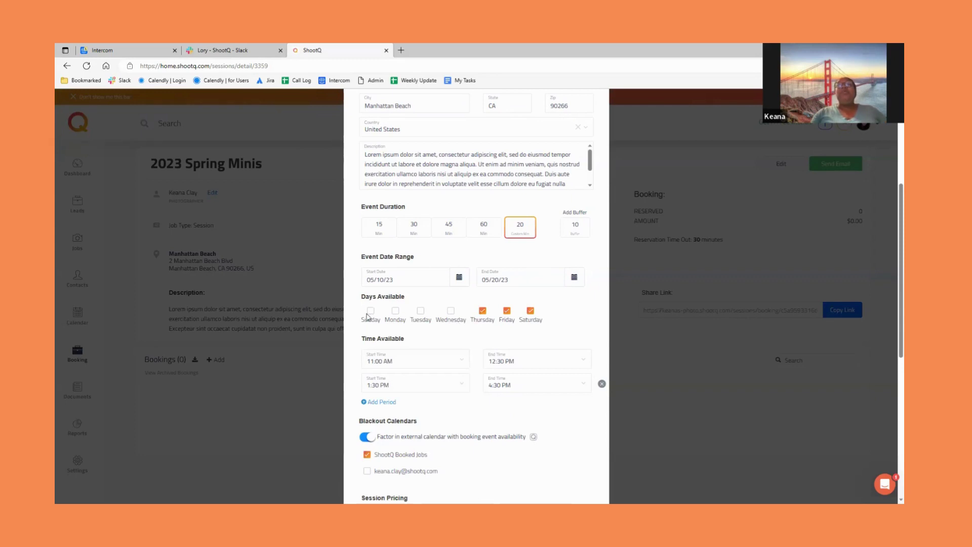
pyautogui.click(451, 310)
# - Change the second time period's end time to 5:30 PM
pyautogui.scroll(-1, 576, 318)
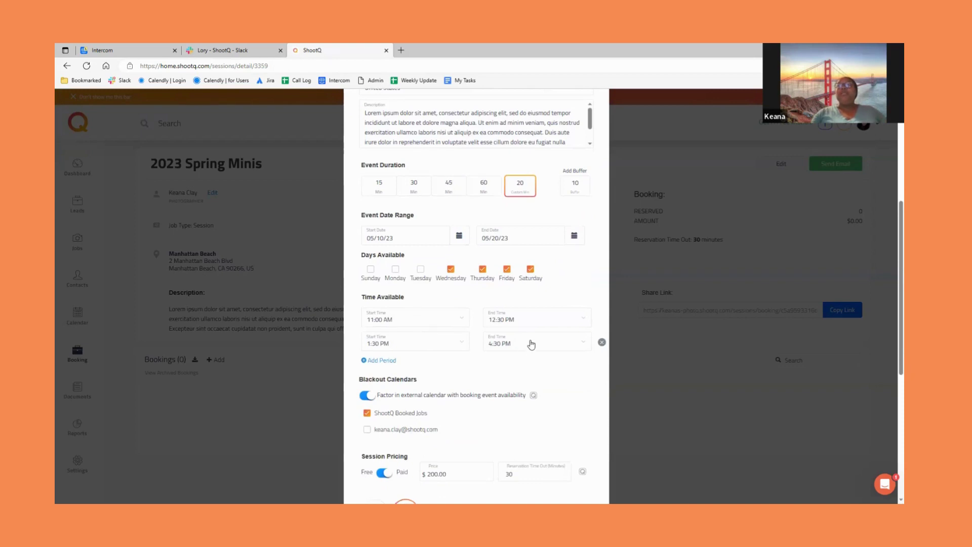
pyautogui.click(531, 345)
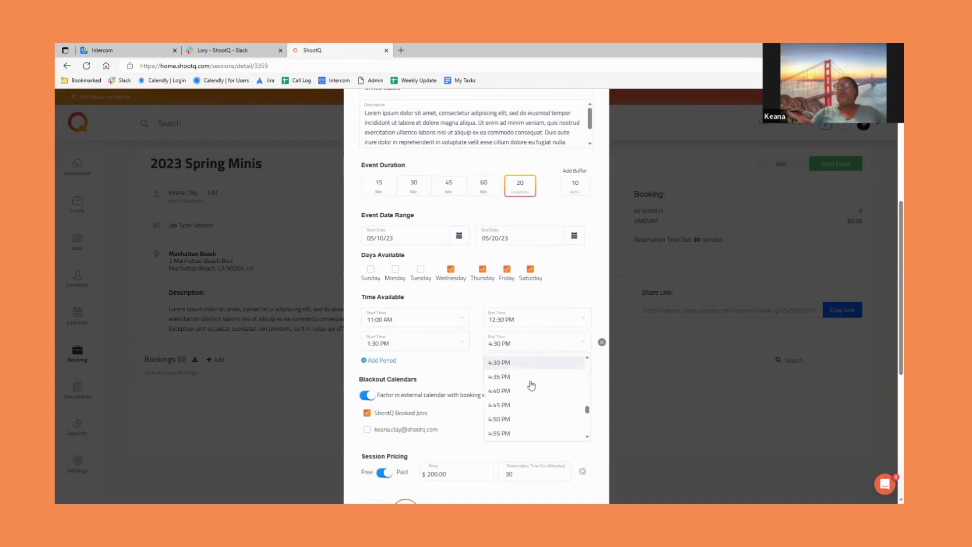
pyautogui.scroll(-4, 531, 393)
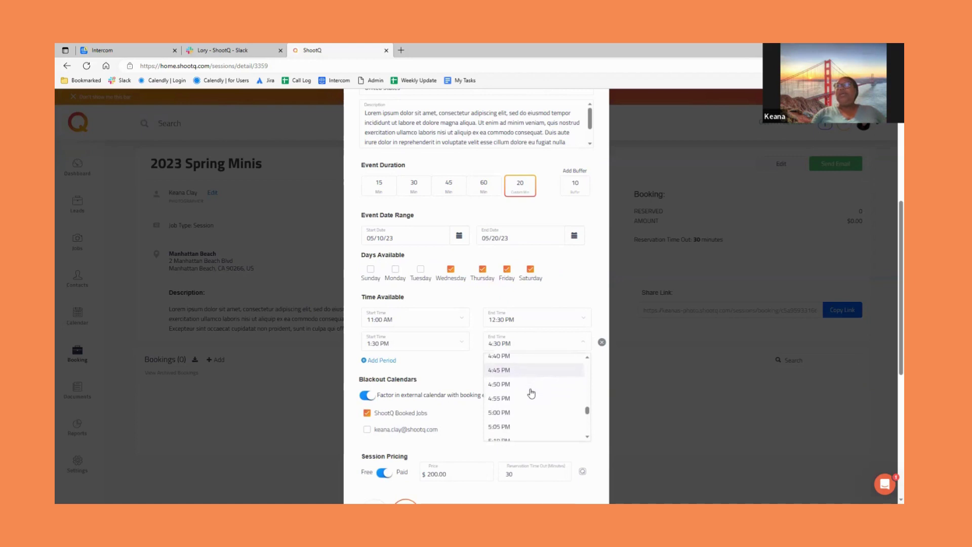
pyautogui.scroll(-2, 531, 395)
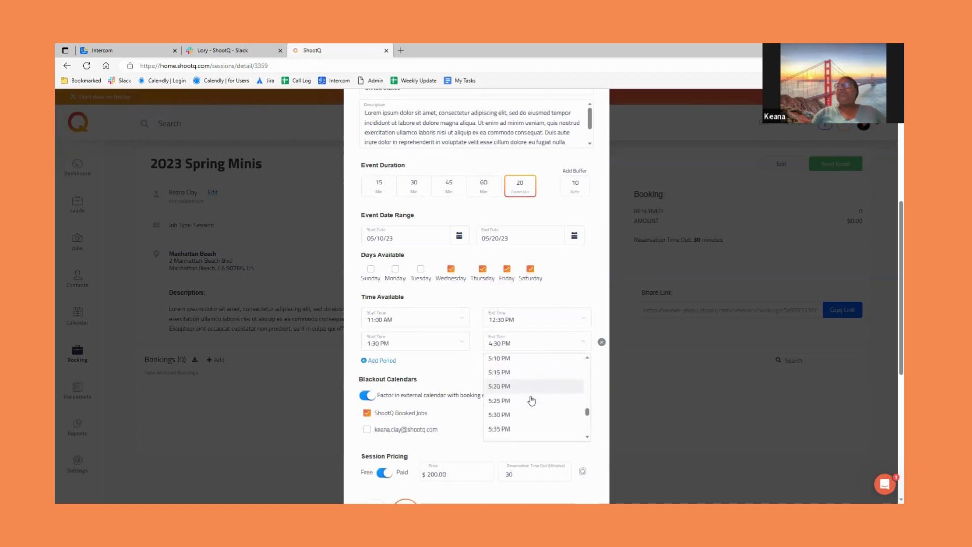
pyautogui.click(525, 409)
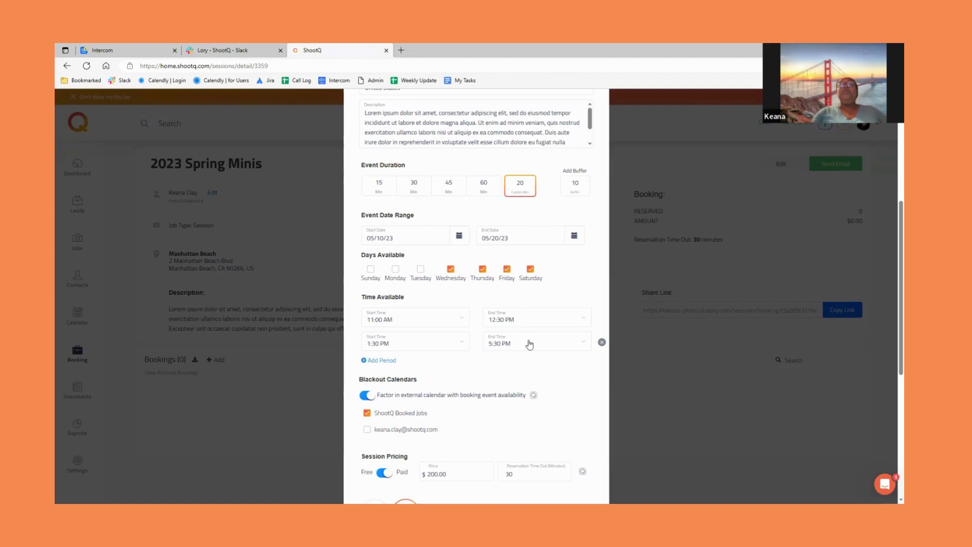
# - Add the connected e-mail calendar as a blackout calendar
pyautogui.scroll(-1, 558, 382)
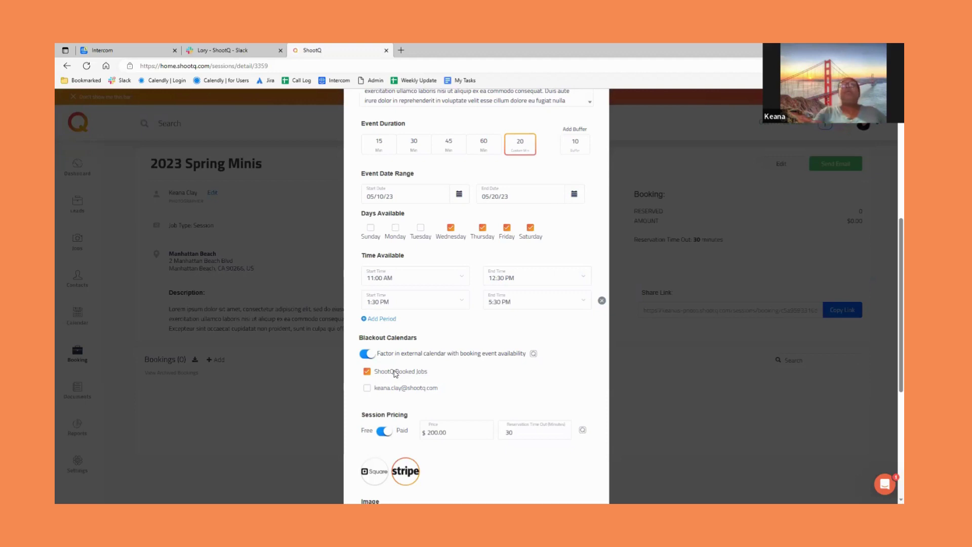
pyautogui.scroll(-1, 484, 385)
pyautogui.scroll(-1, 481, 382)
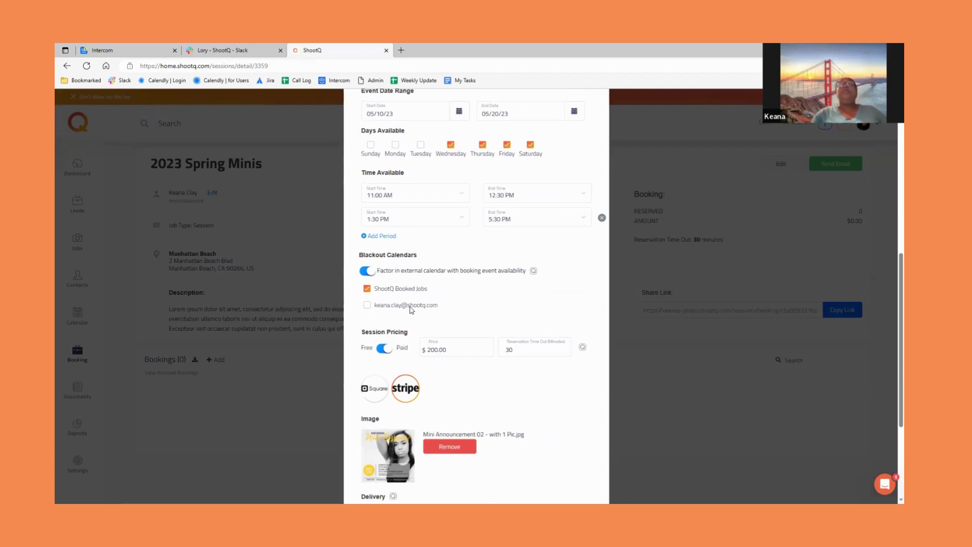
pyautogui.click(368, 309)
pyautogui.moveTo(438, 307); pyautogui.dragTo(377, 307)
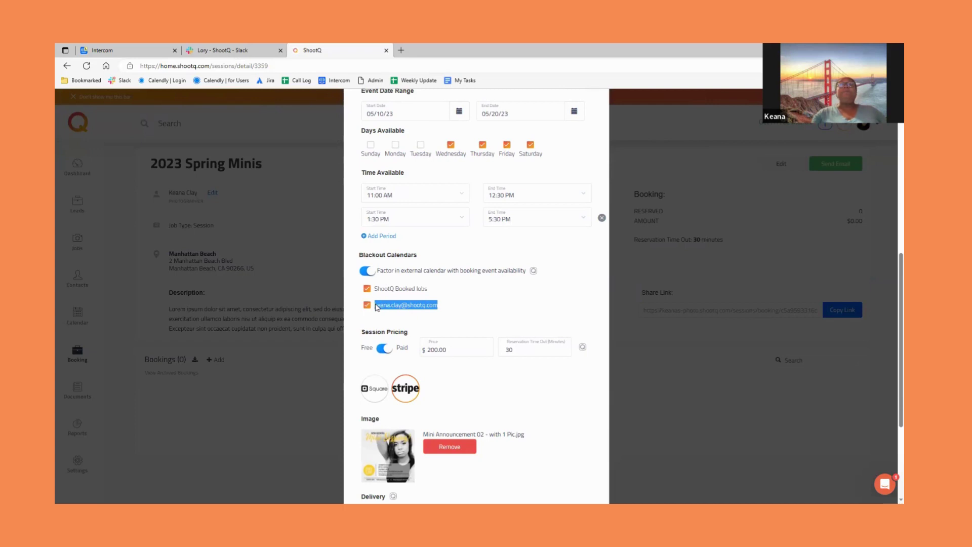
pyautogui.click(468, 300)
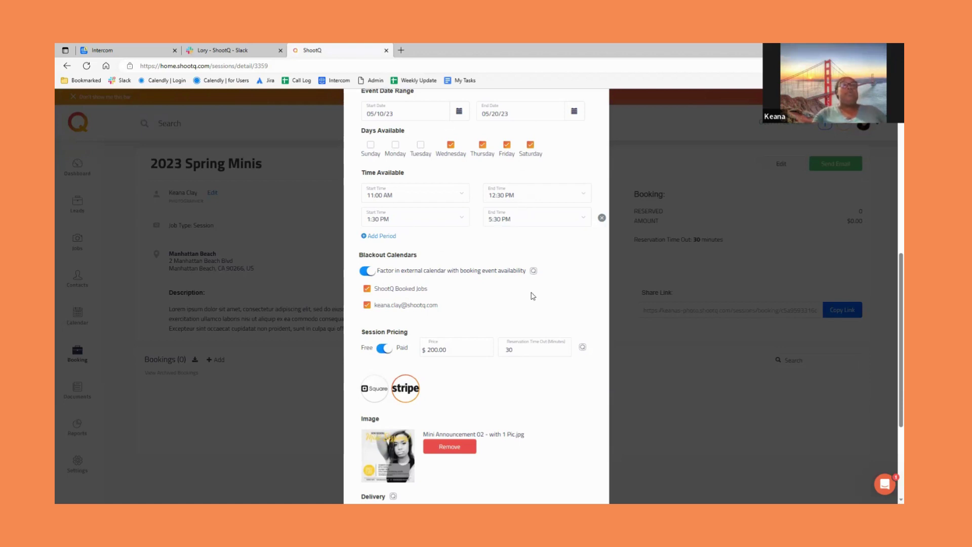
pyautogui.scroll(-2, 560, 308)
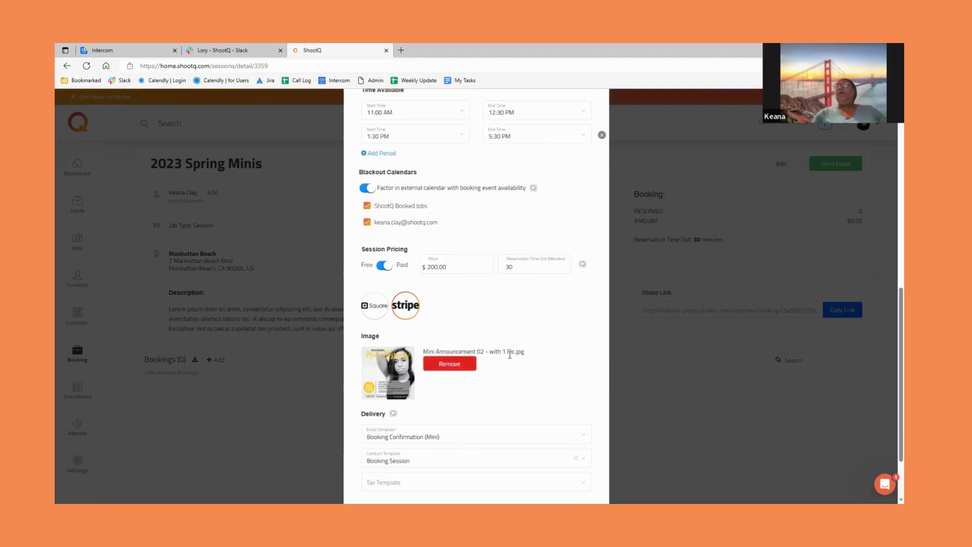
pyautogui.scroll(-1, 512, 355)
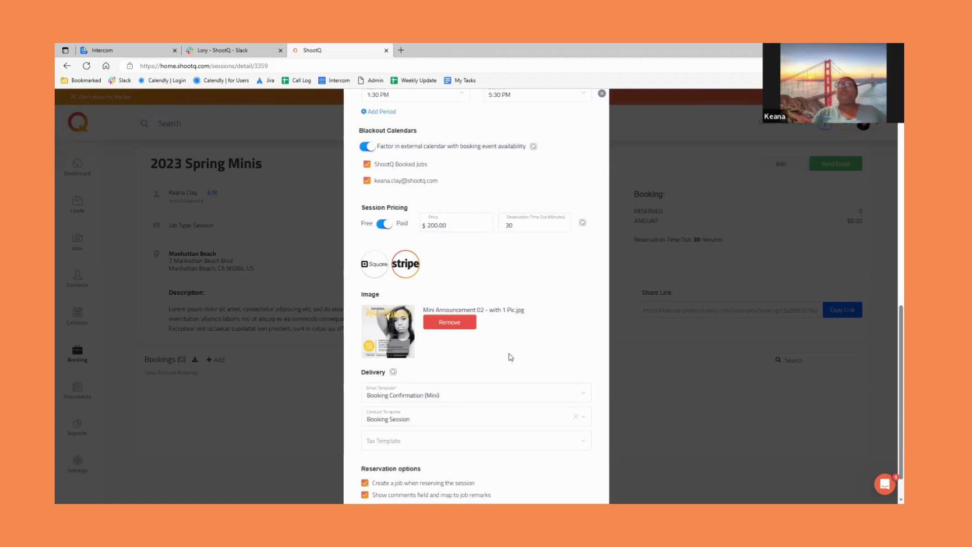
pyautogui.scroll(-1, 513, 357)
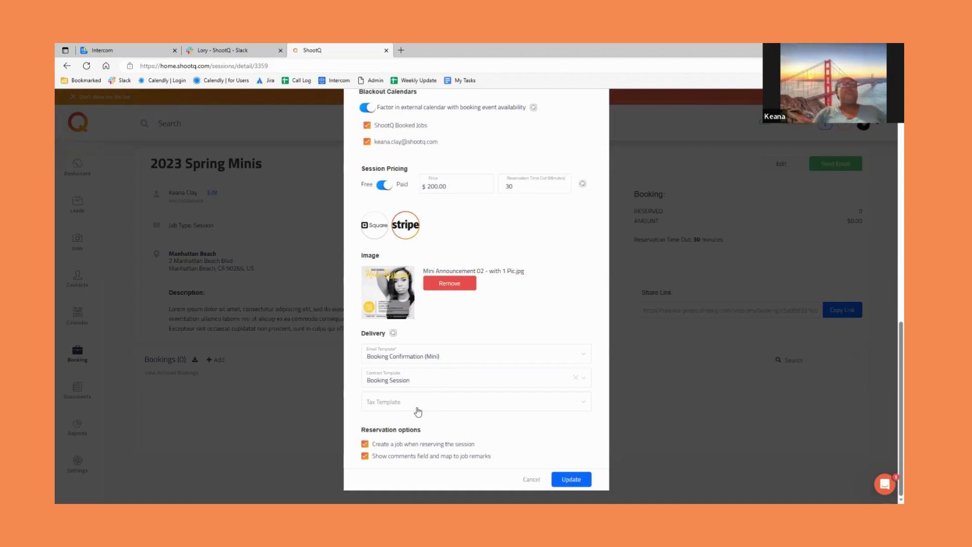
# - Leave the Tax Template empty and save the updated session
pyautogui.click(418, 409)
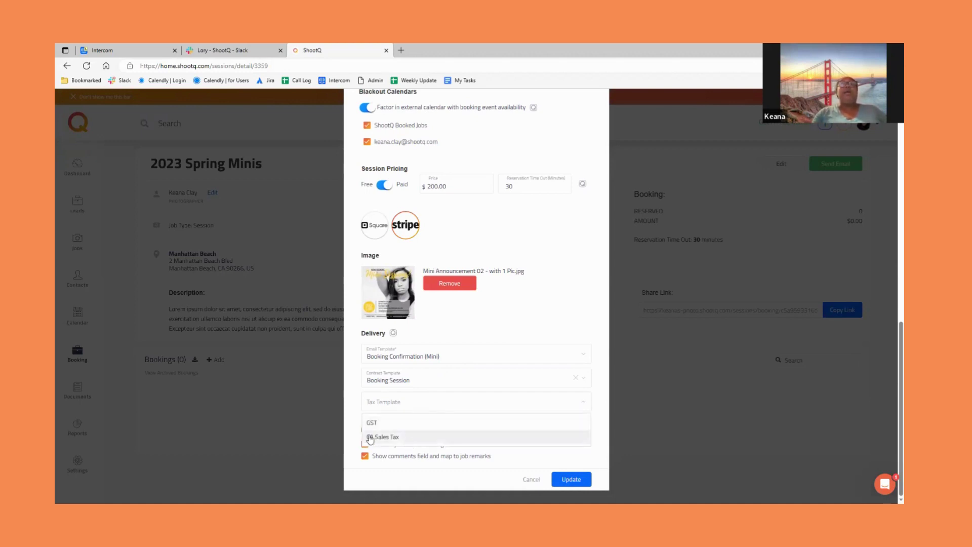
pyautogui.click(503, 319)
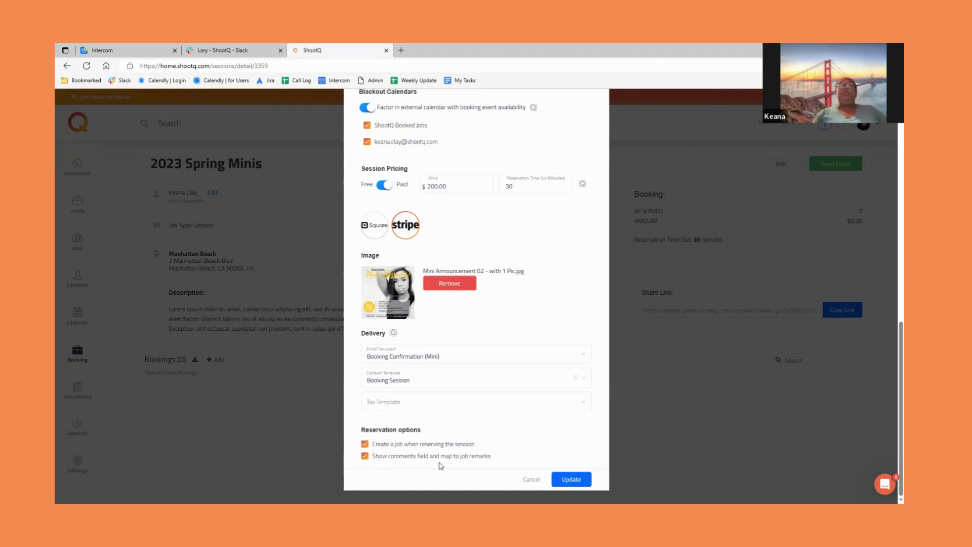
pyautogui.click(572, 481)
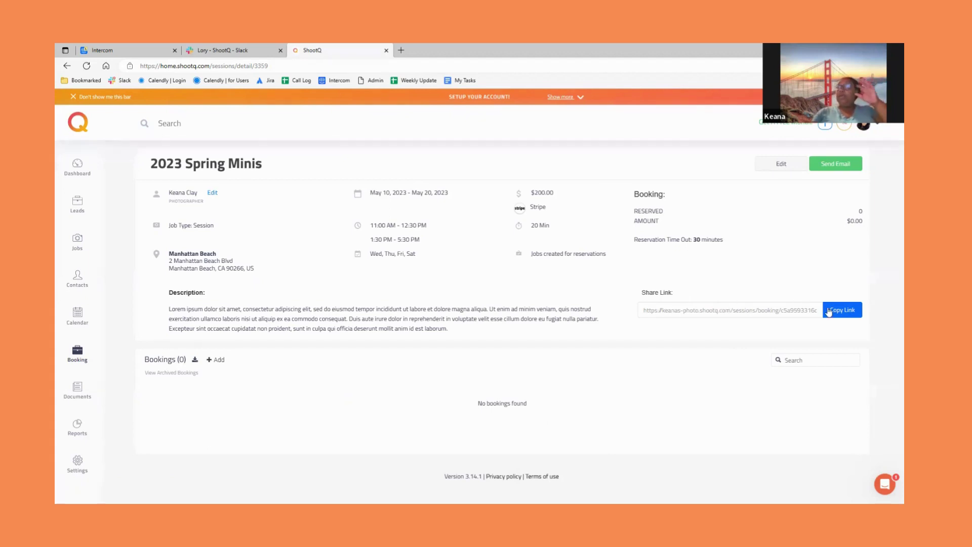
# - Copy the session's booking link and load it in a new browser tab
pyautogui.click(843, 315)
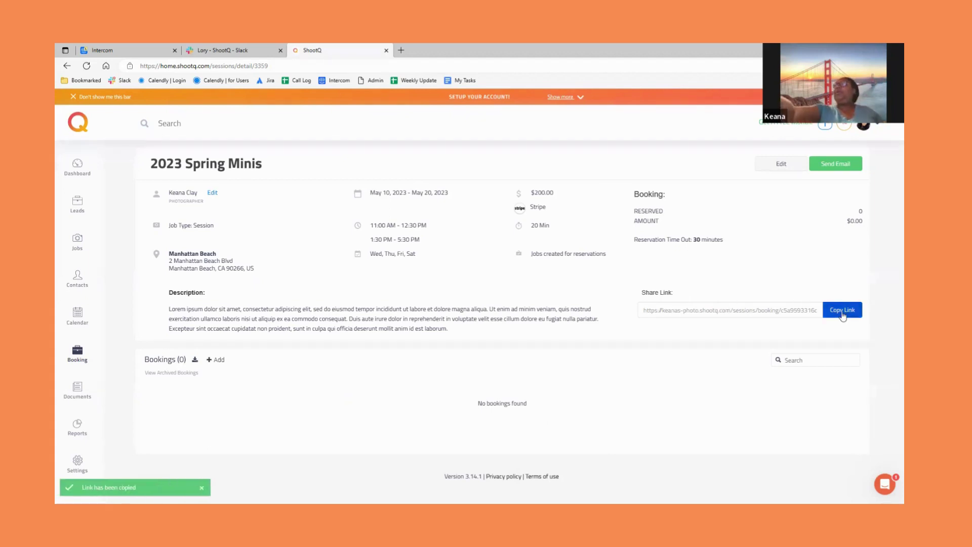
pyautogui.click(401, 50)
pyautogui.hotkey('ctrl', 'v')
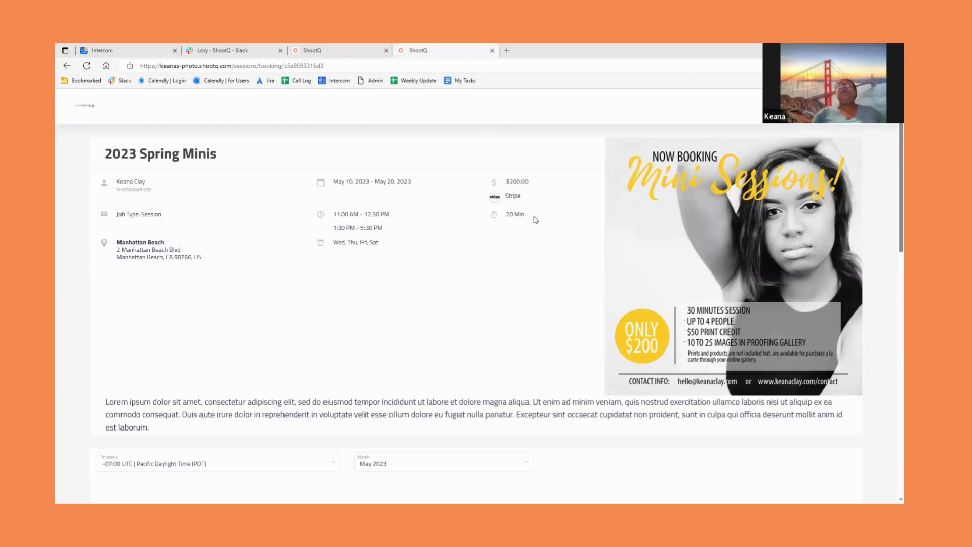
pyautogui.scroll(-3, 552, 272)
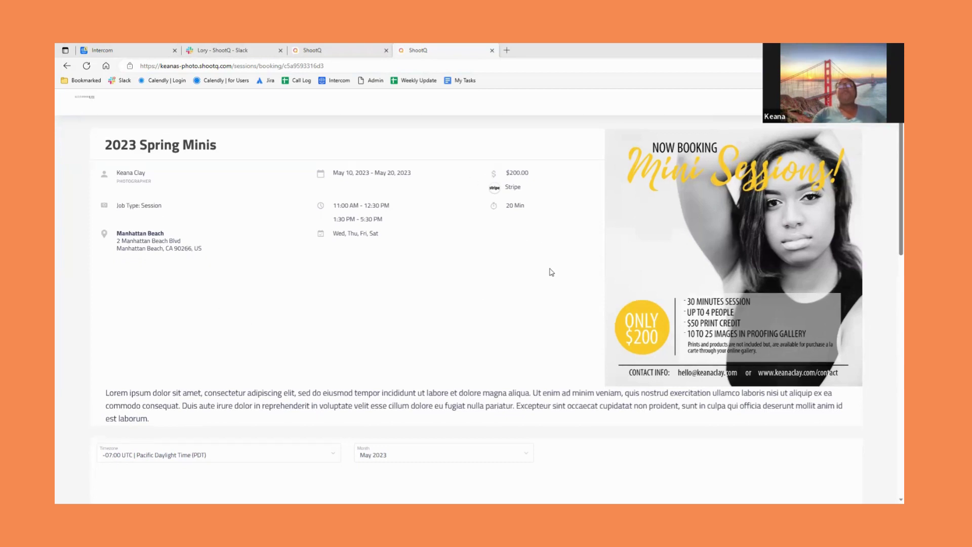
pyautogui.scroll(-3, 551, 273)
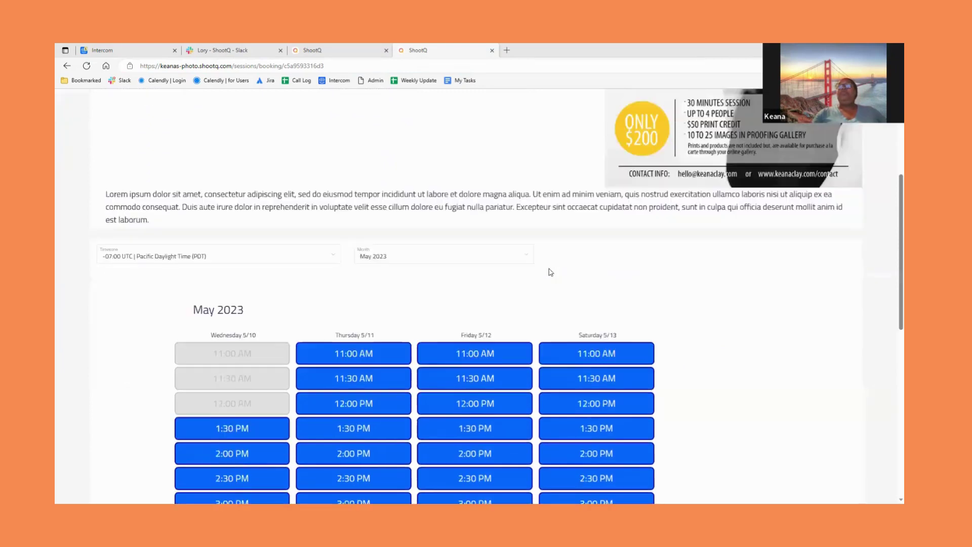
pyautogui.scroll(-3, 549, 272)
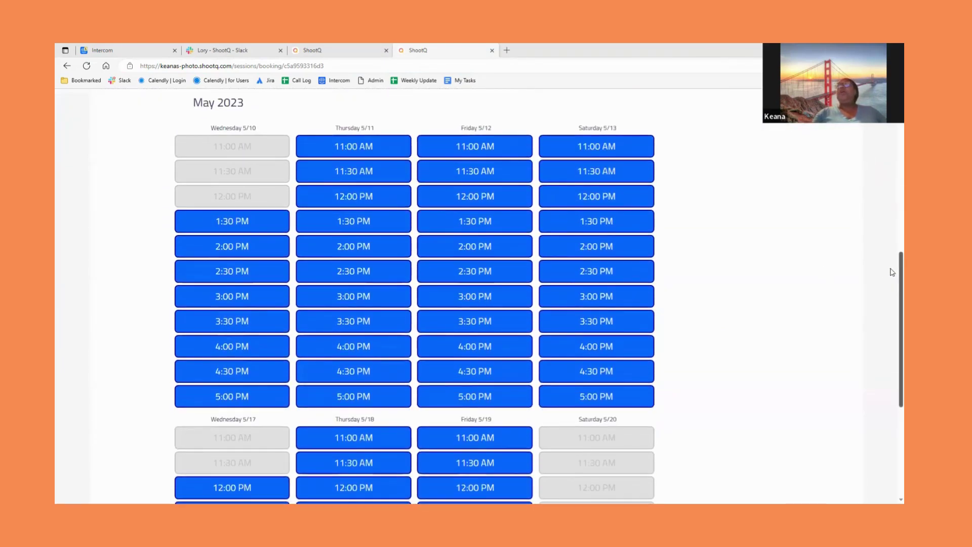
pyautogui.moveTo(893, 272); pyautogui.dragTo(892, 370)
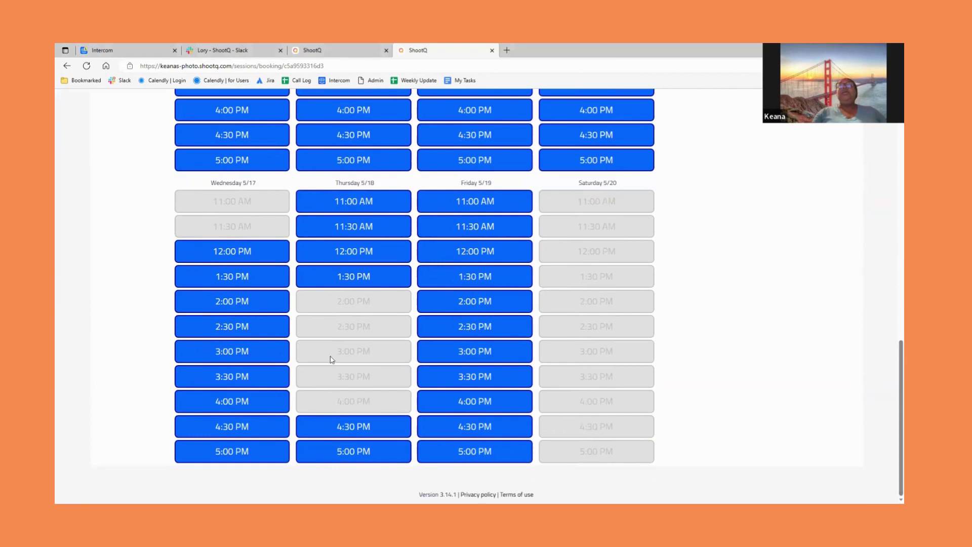
pyautogui.scroll(3, 335, 372)
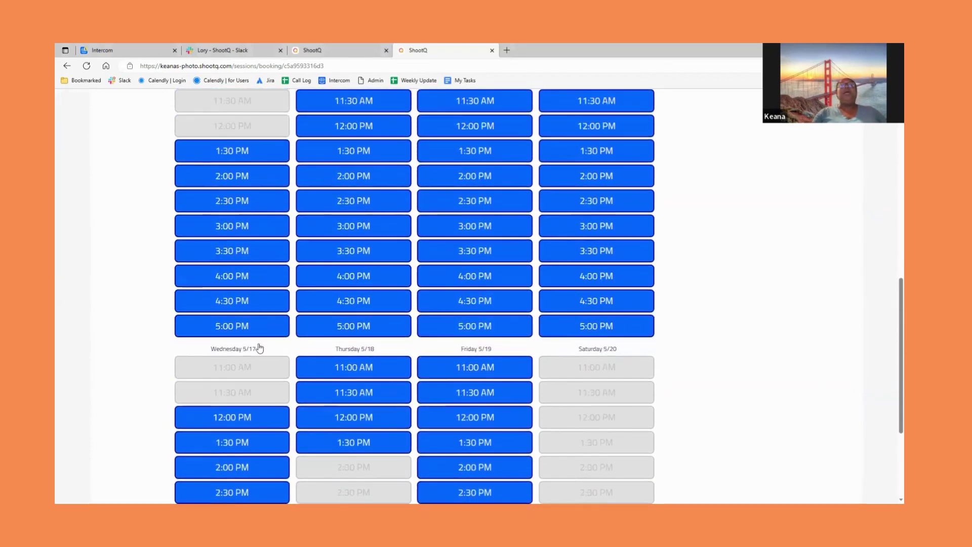
pyautogui.scroll(4, 248, 324)
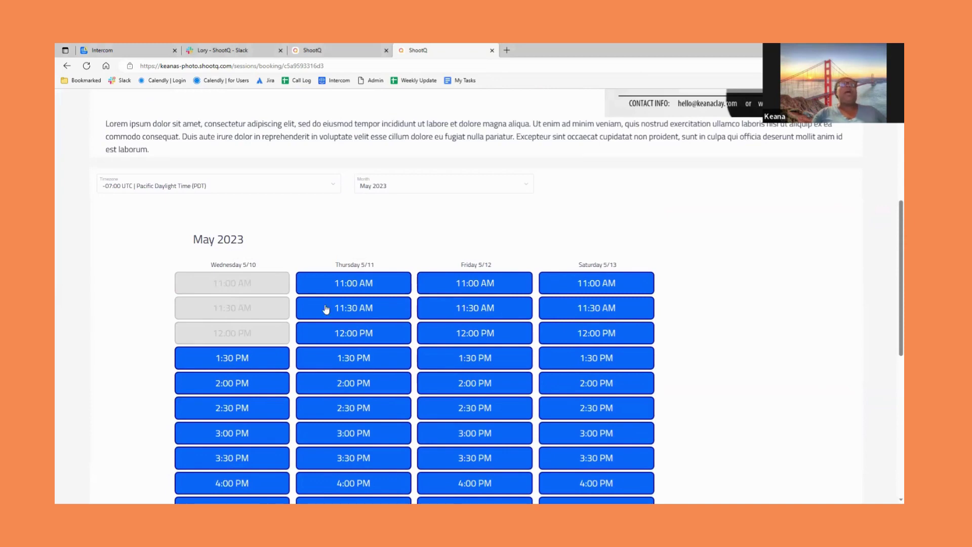
pyautogui.scroll(-5, 392, 319)
pyautogui.scroll(2, 391, 319)
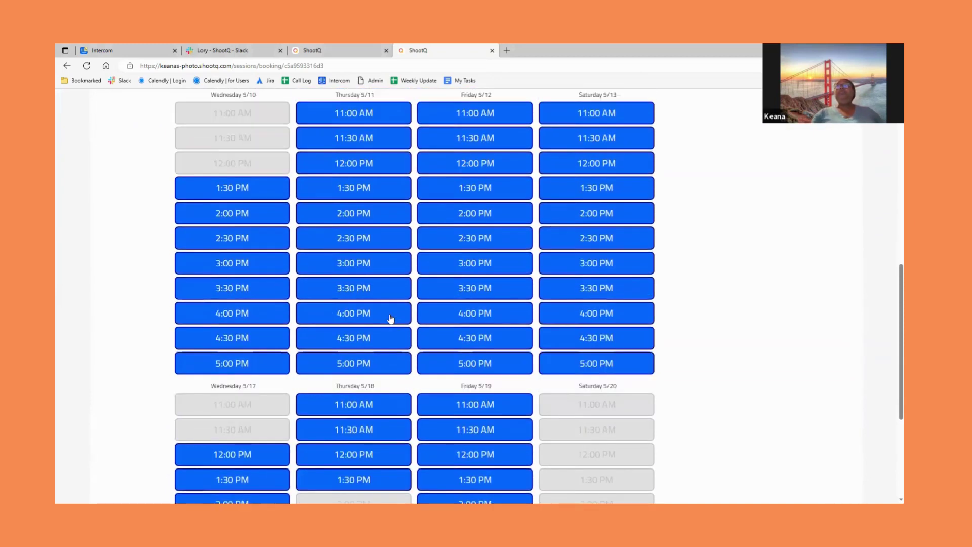
# - Reserve the Friday 5/12 2:30 PM slot with the client's first and last name, e-mail and phone number
pyautogui.click(492, 241)
pyautogui.click(440, 244)
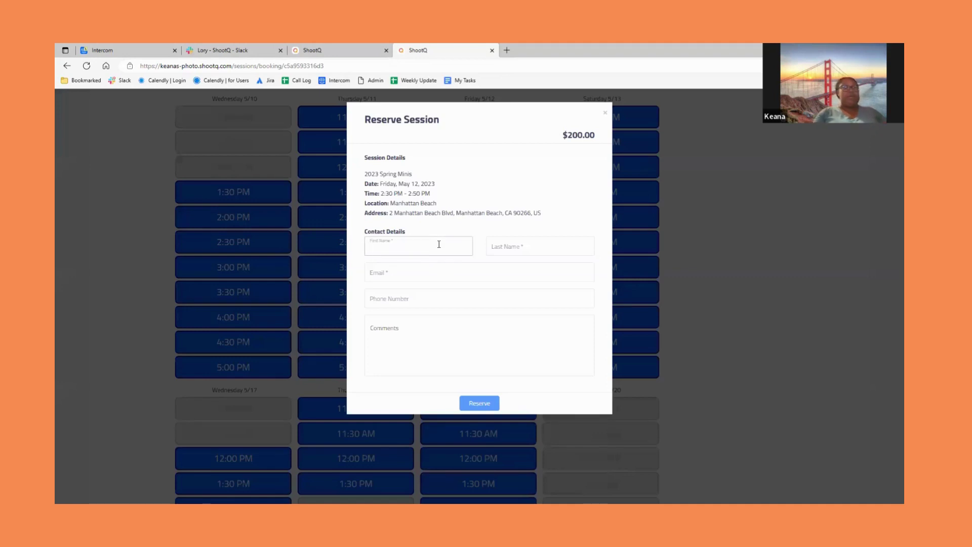
pyautogui.press('Tab')
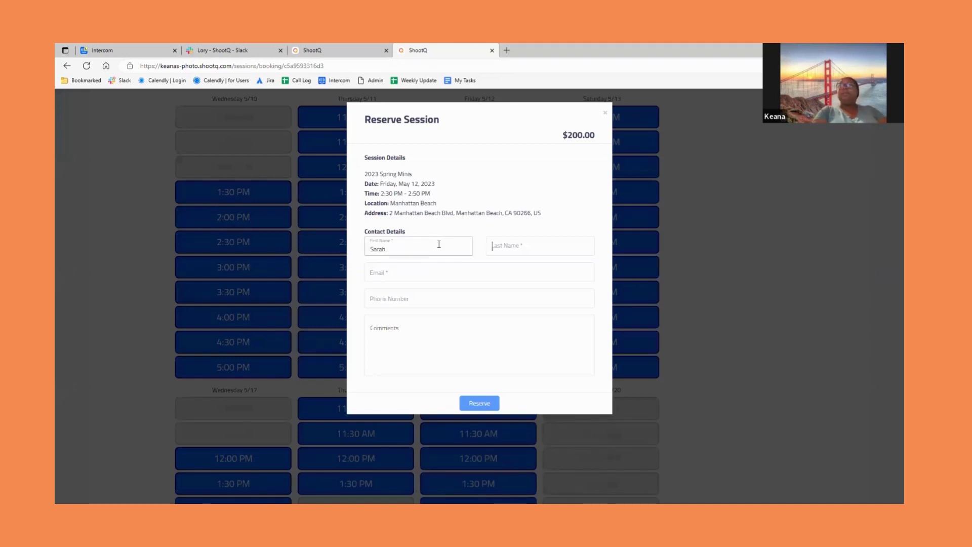
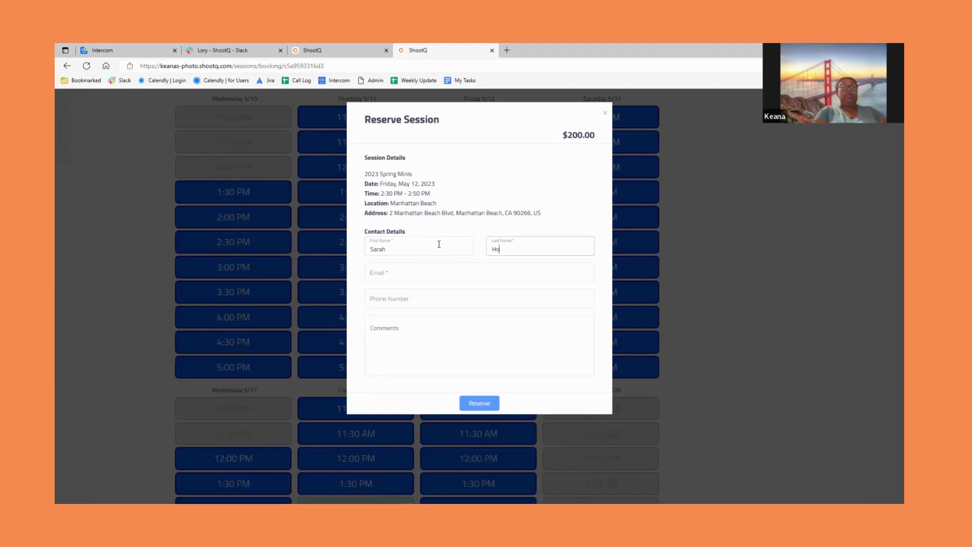
pyautogui.press('Tab')
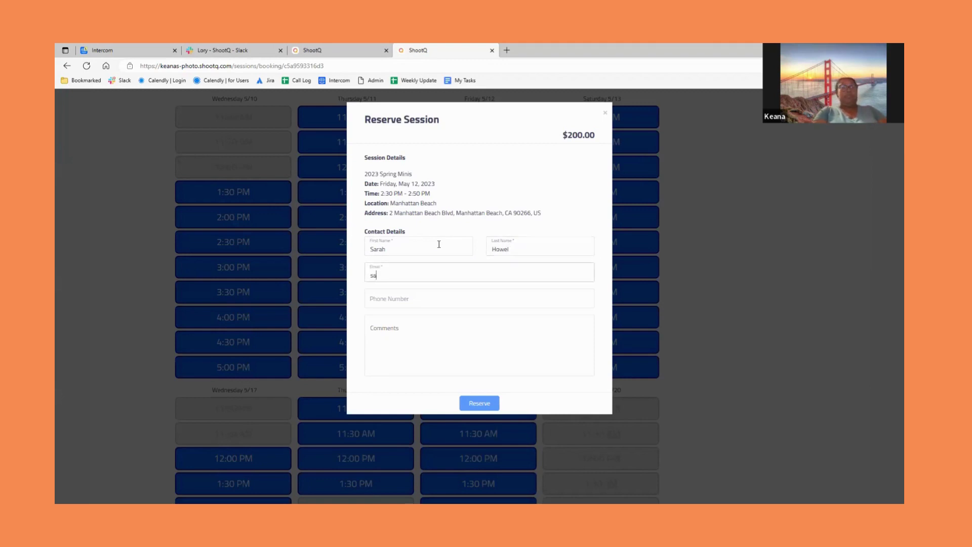
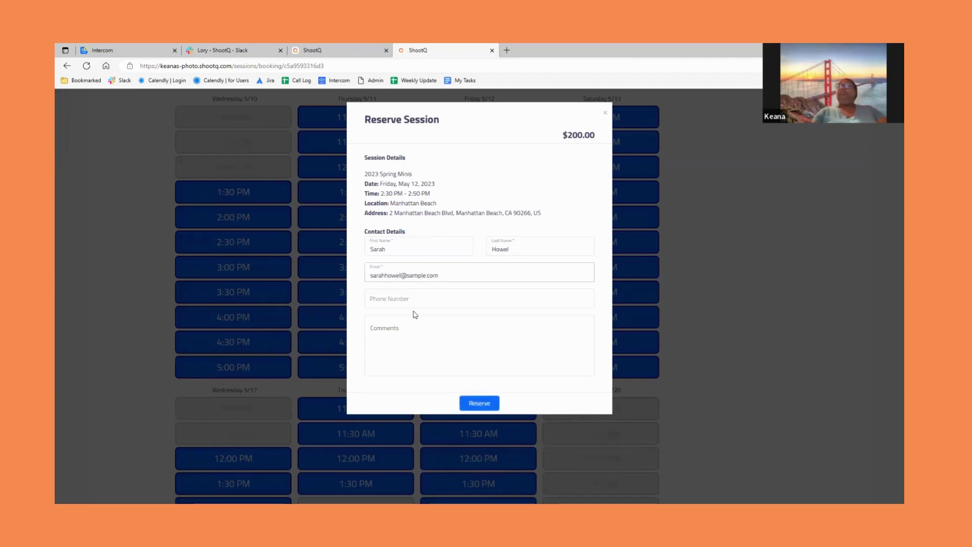
pyautogui.click(447, 301)
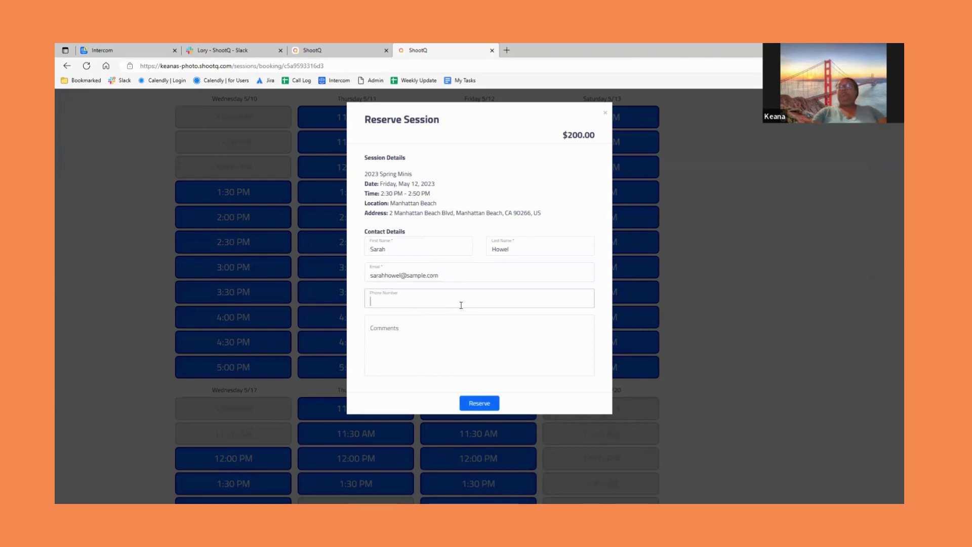
pyautogui.write('555-4512')
pyautogui.click(465, 402)
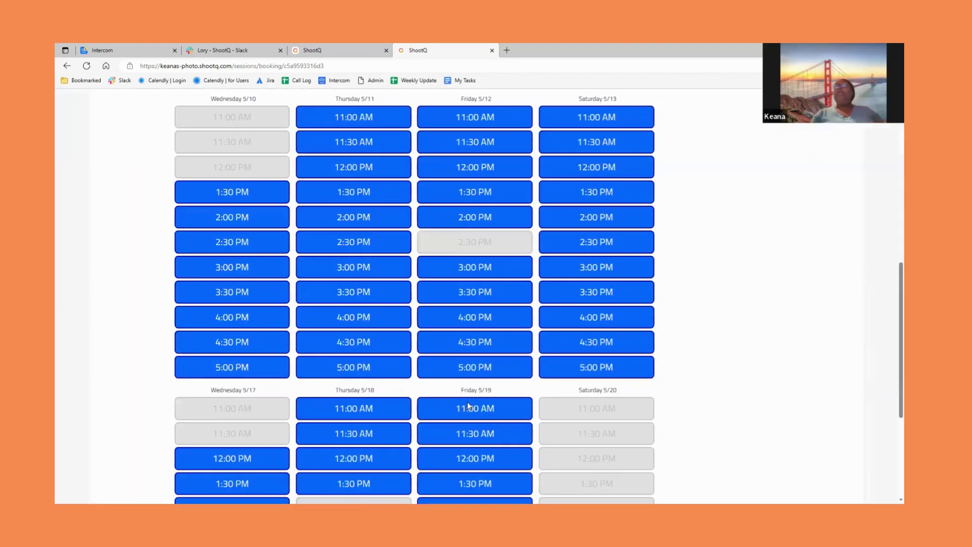
# - Read through the studio portrait contract text
pyautogui.click(469, 408)
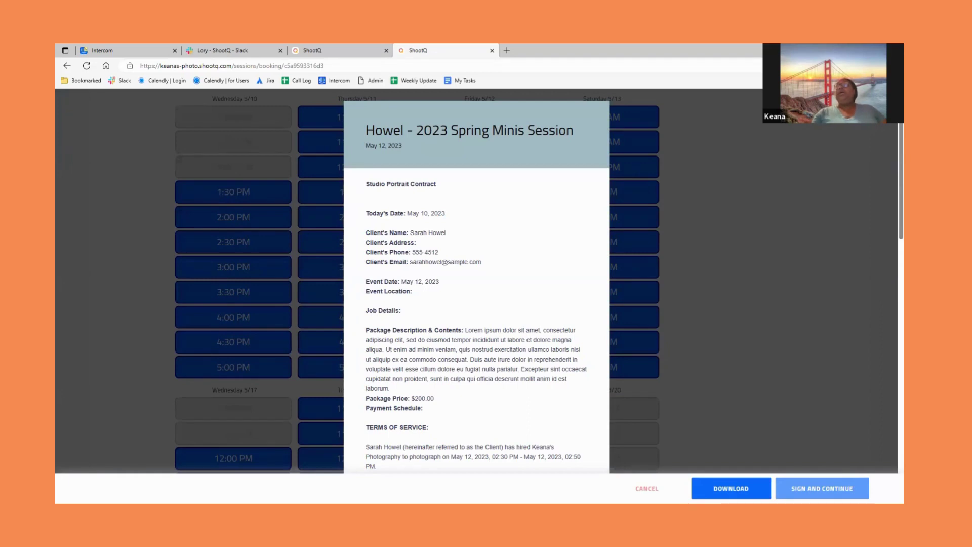
pyautogui.hotkey('ctrl', 'a')
pyautogui.click(890, 149)
pyautogui.scroll(-4, 891, 157)
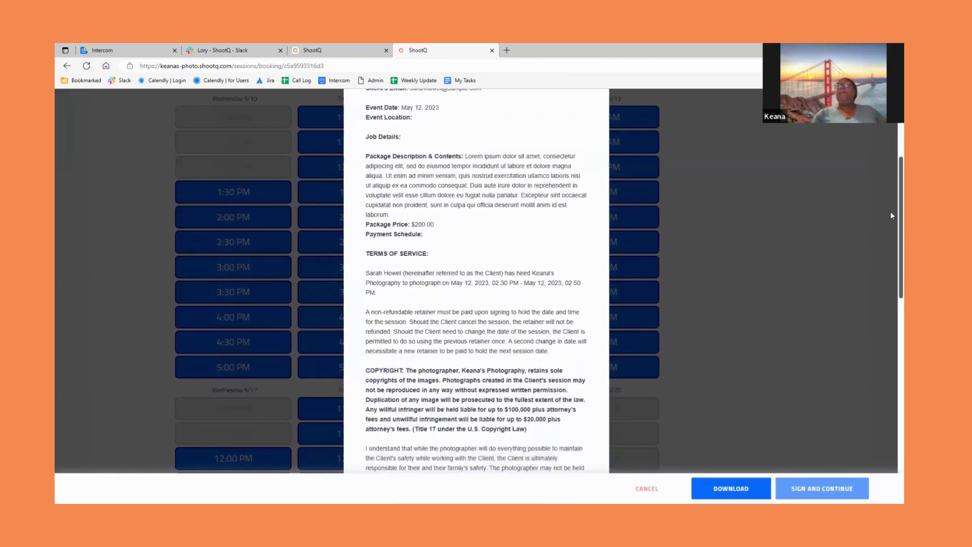
pyautogui.moveTo(892, 215); pyautogui.dragTo(890, 429)
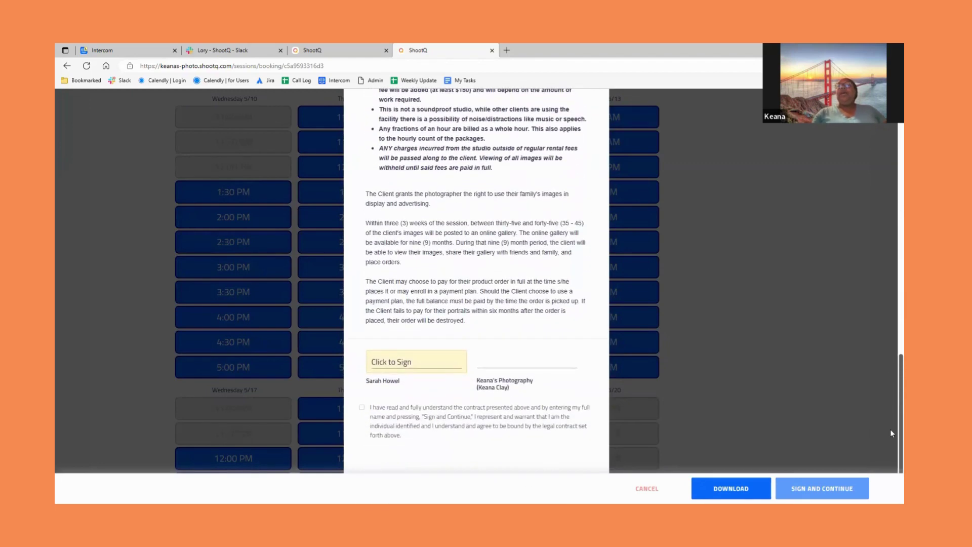
# - Sign the contract with the third signature style, accept its terms and continue to payment
pyautogui.click(399, 362)
pyautogui.click(399, 362)
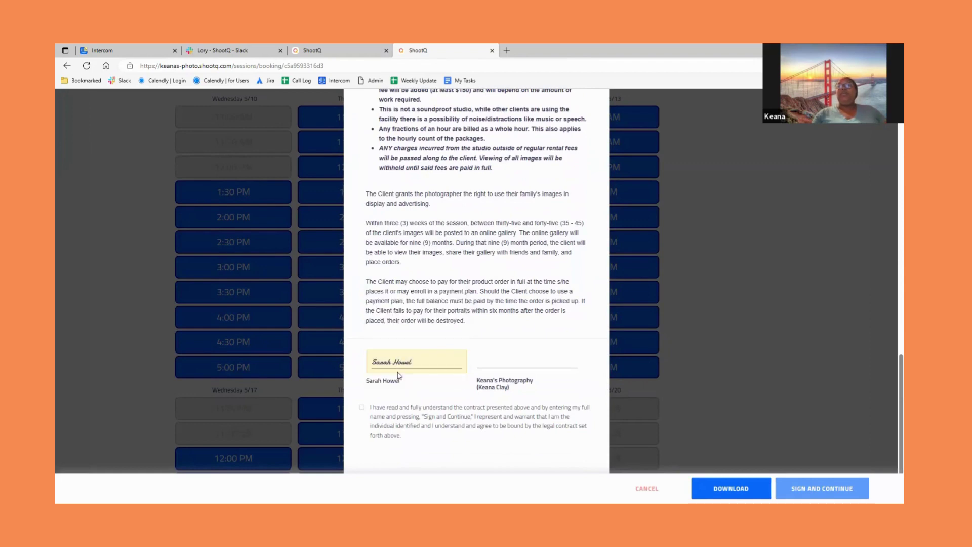
pyautogui.click(362, 407)
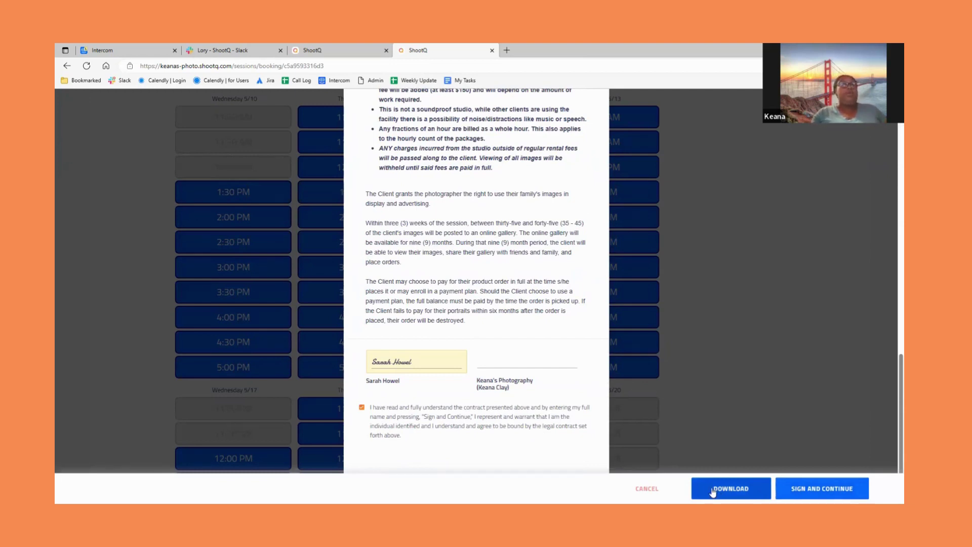
pyautogui.click(810, 494)
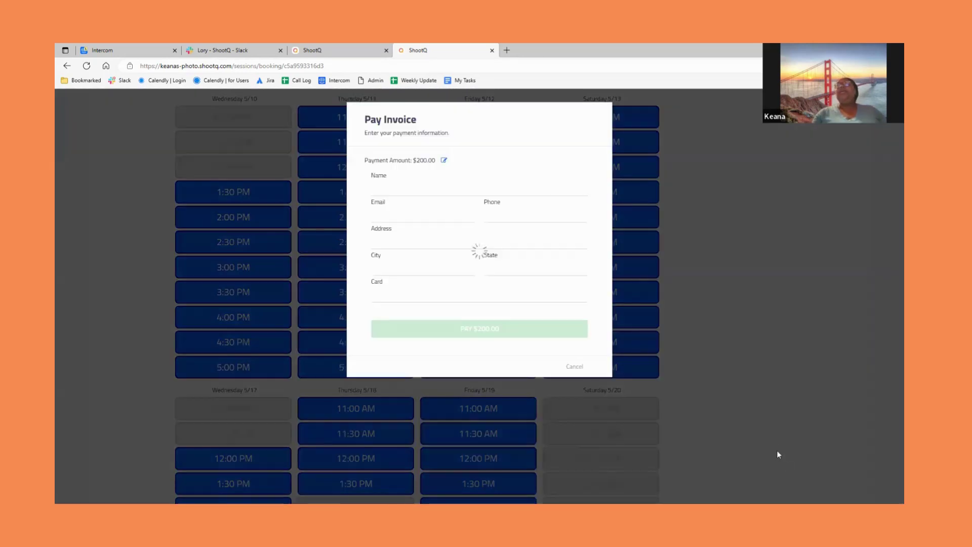
# - Enter the payer's full name and e-mail address on the payment form
pyautogui.click(469, 190)
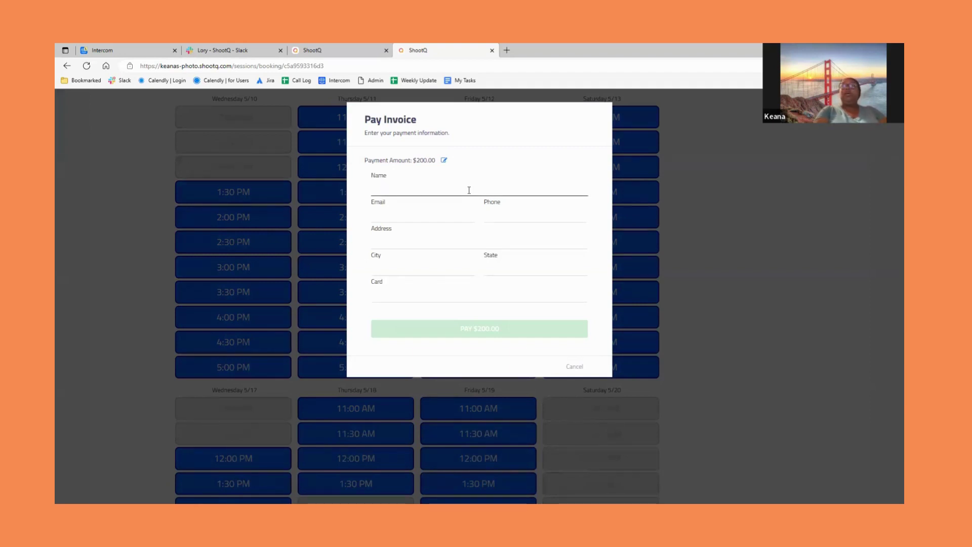
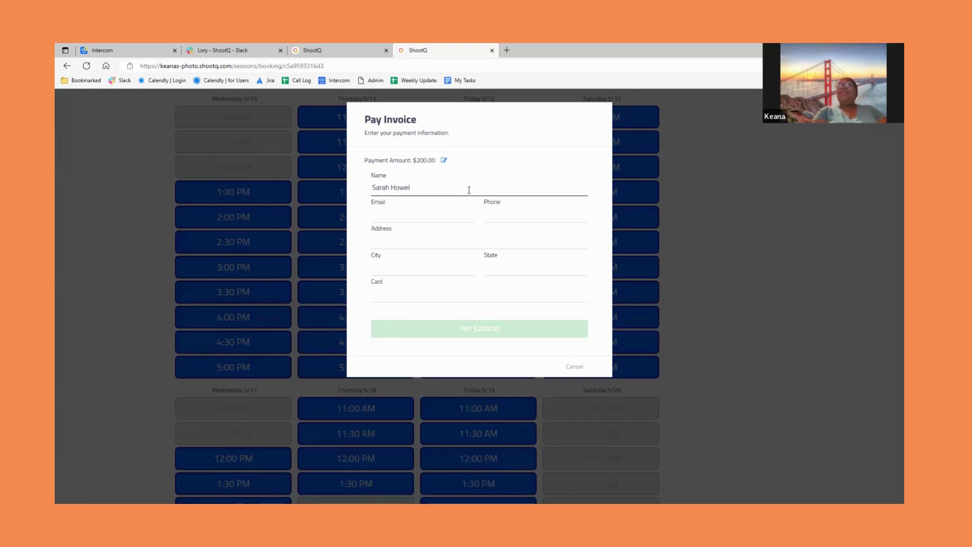
pyautogui.press('Tab')
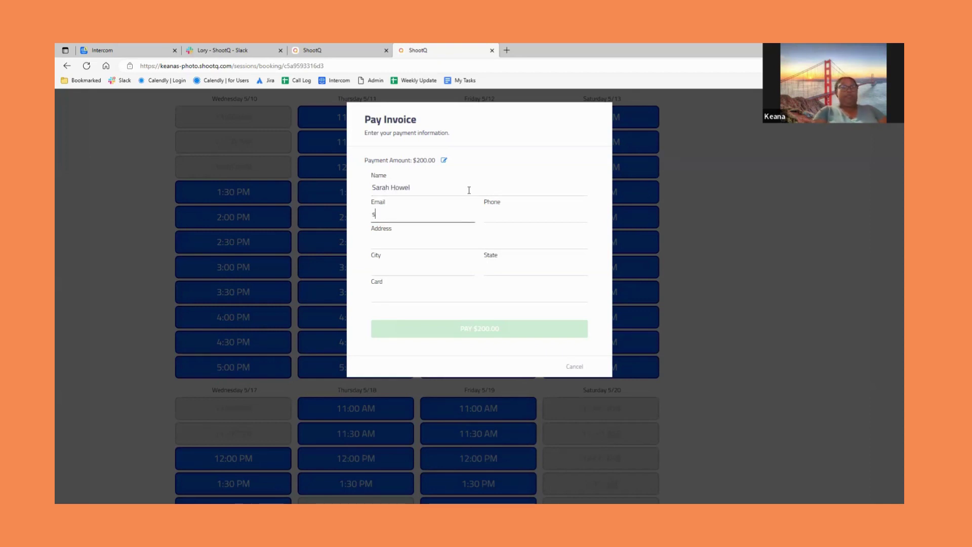
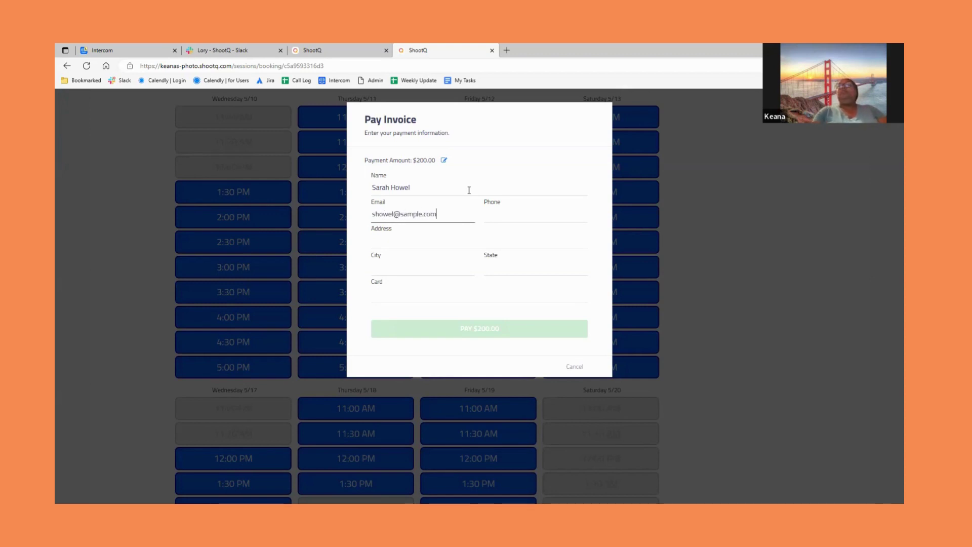
# - Fill in the client's street address, city and state
pyautogui.click(461, 237)
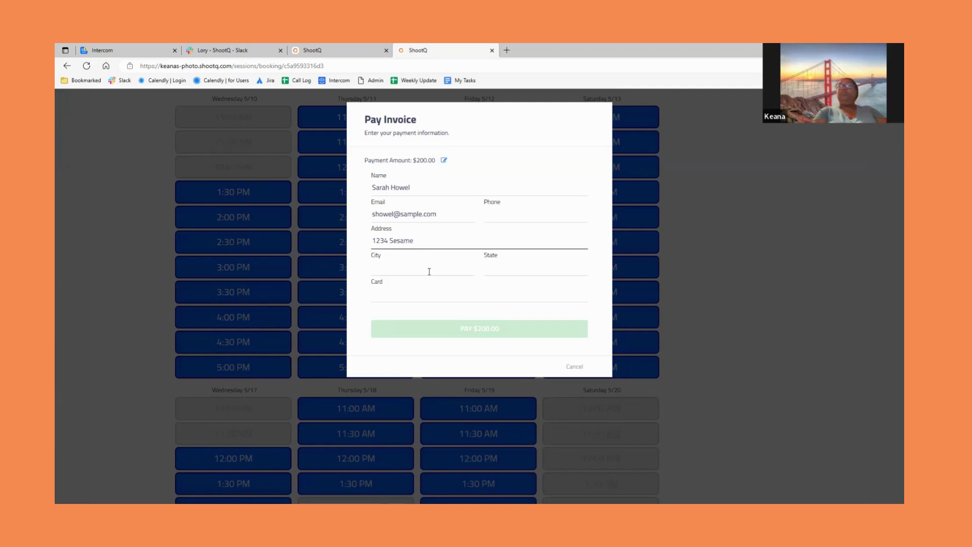
pyautogui.write('1234 Sesame Street')
pyautogui.click(429, 272)
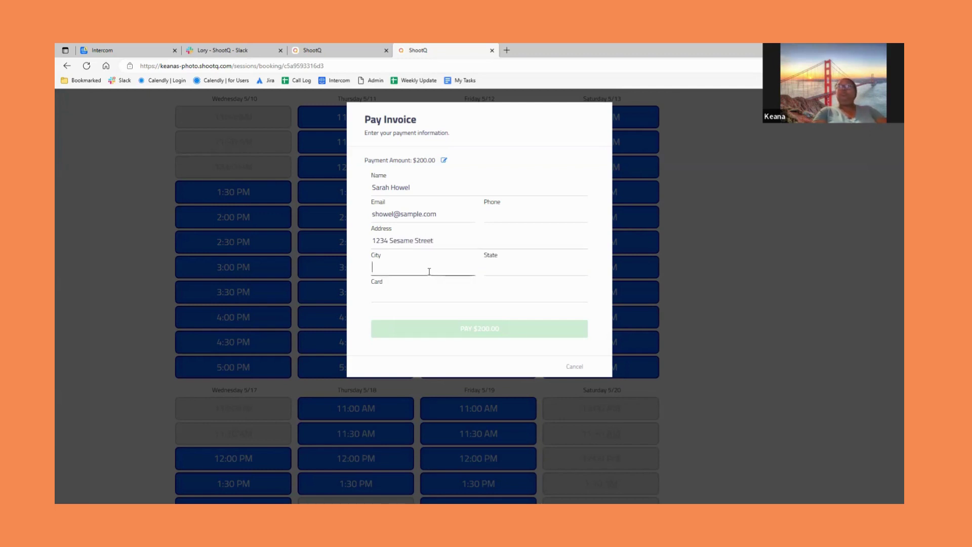
pyautogui.write('Los Angeles')
pyautogui.press('Tab')
pyautogui.write('C')
# - Enter the test card details and submit the $200.00 payment, which is declined
pyautogui.press('Tab')
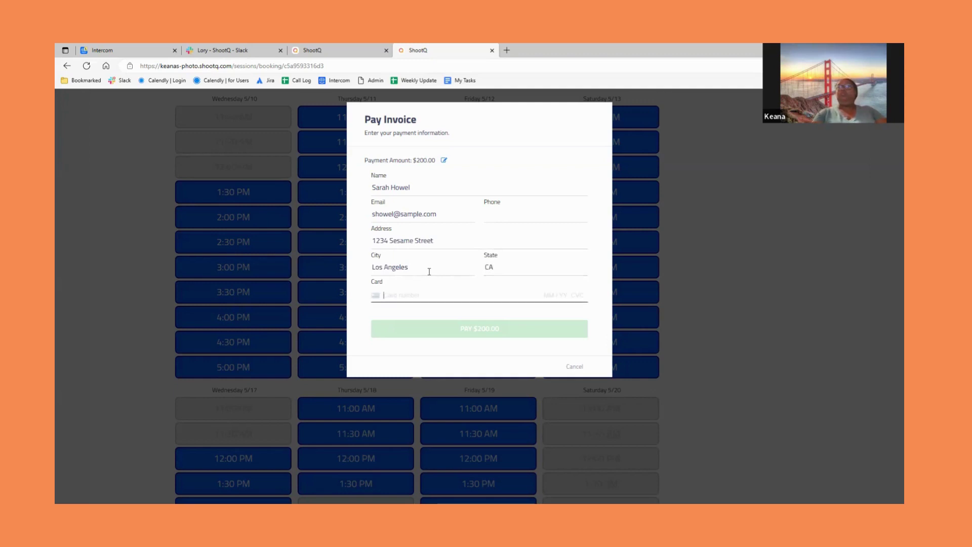
pyautogui.write('4242 4242 4242 4242 04 / ')
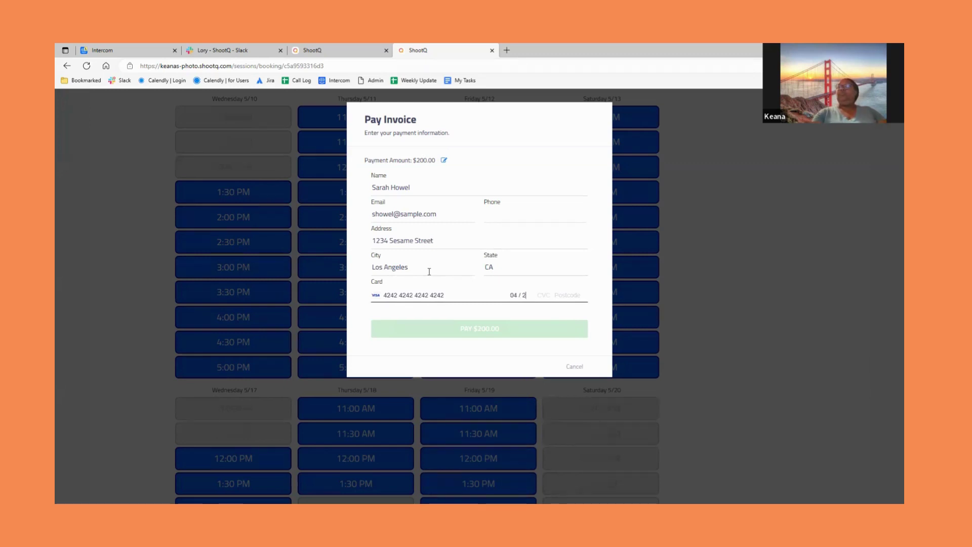
pyautogui.write('25 123 90')
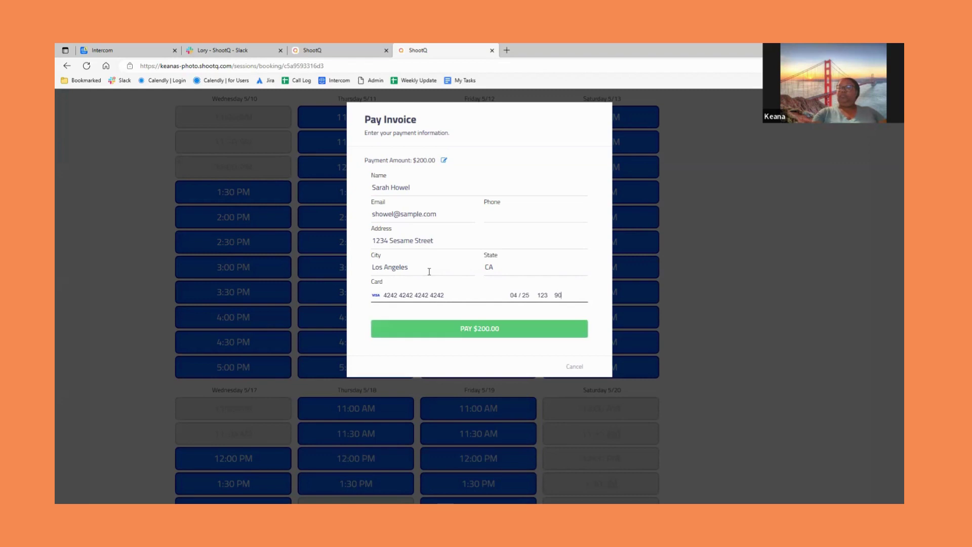
pyautogui.write('208')
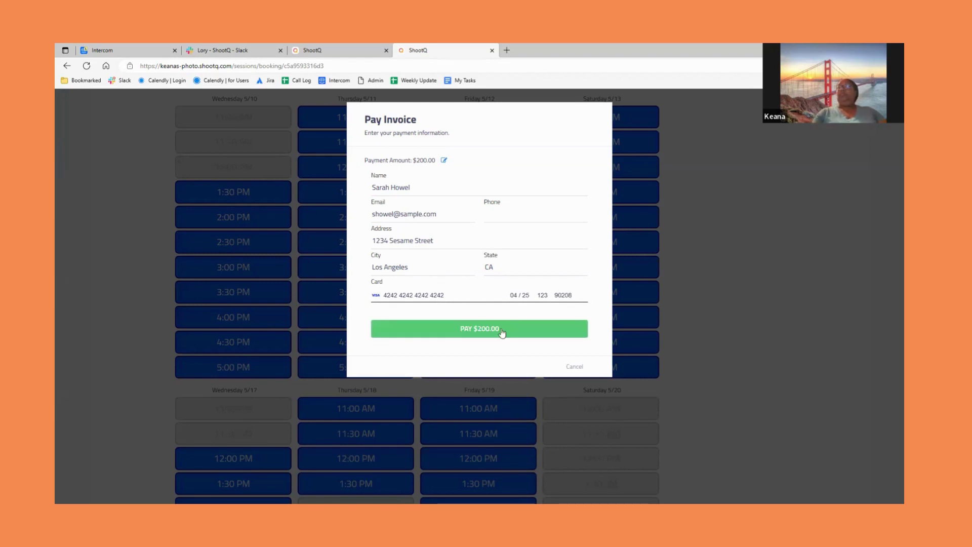
pyautogui.click(502, 330)
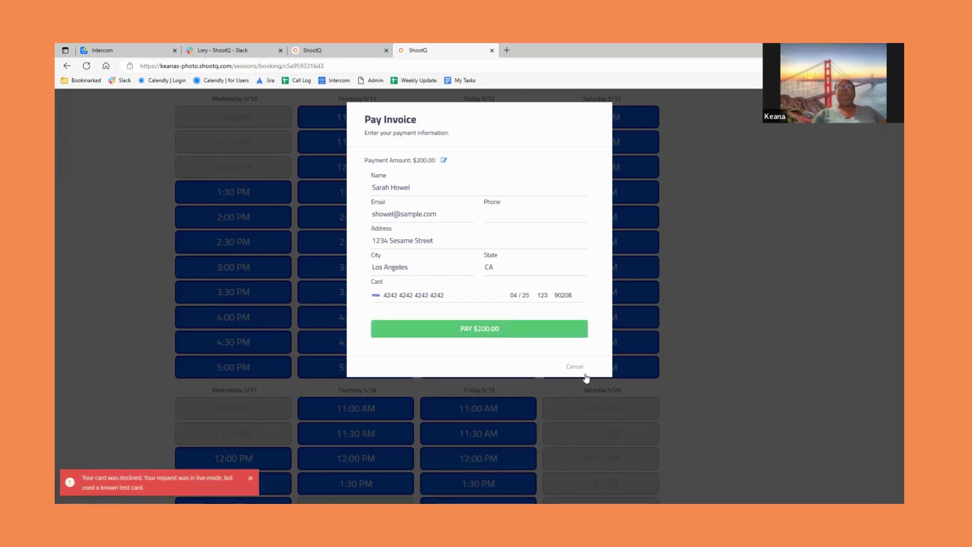
# - Dismiss the card-declined message, cancel the Pay Invoice form and close the client booking tab
pyautogui.click(168, 489)
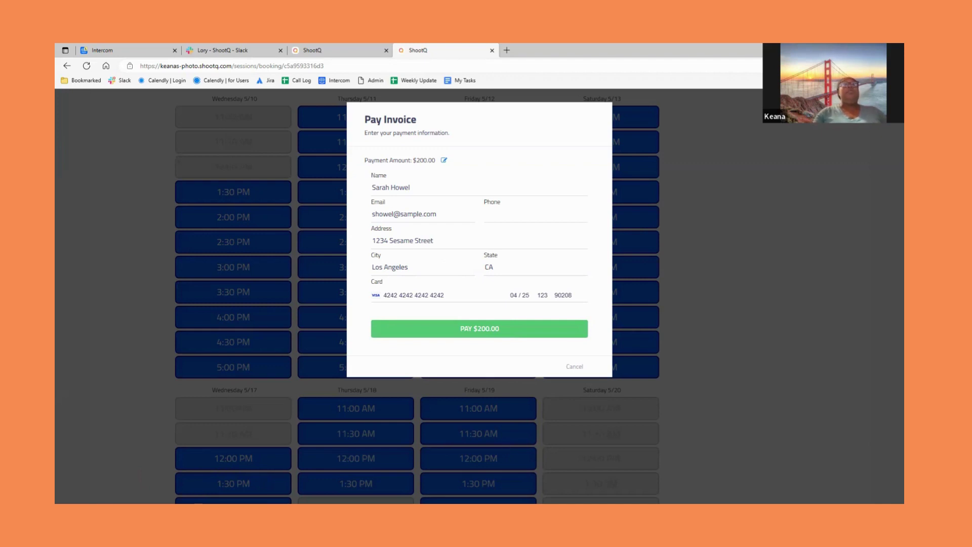
pyautogui.click(575, 367)
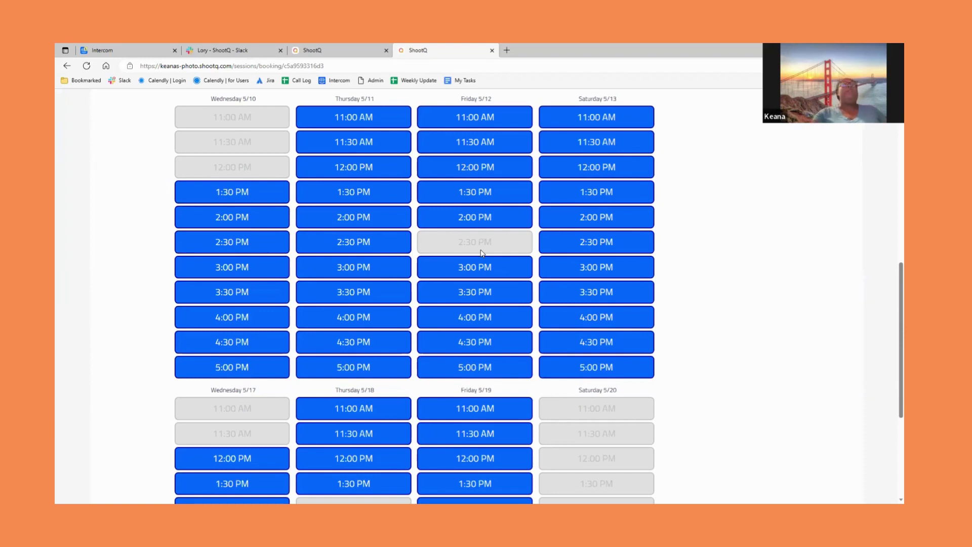
pyautogui.click(491, 50)
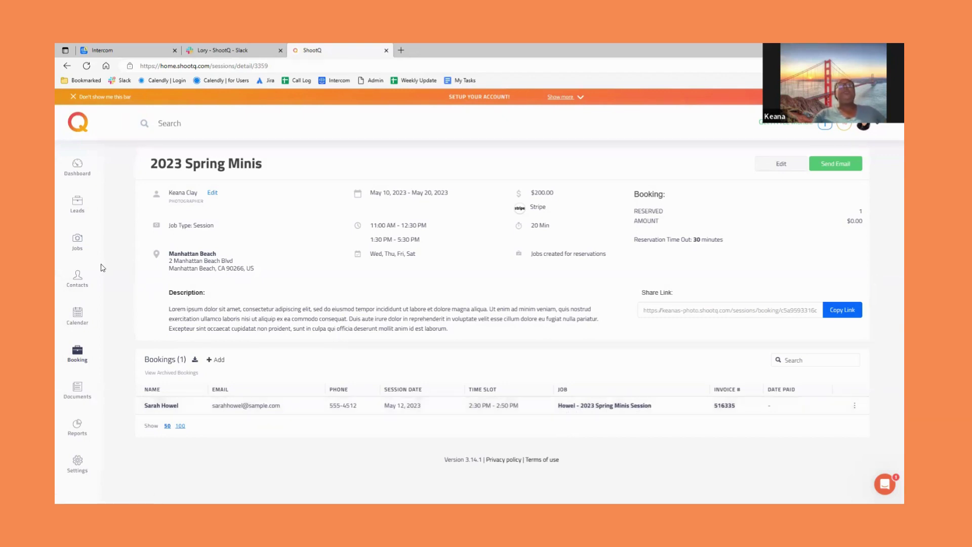
# - Open the job linked to the May 12 booking in the Bookings table
pyautogui.click(606, 408)
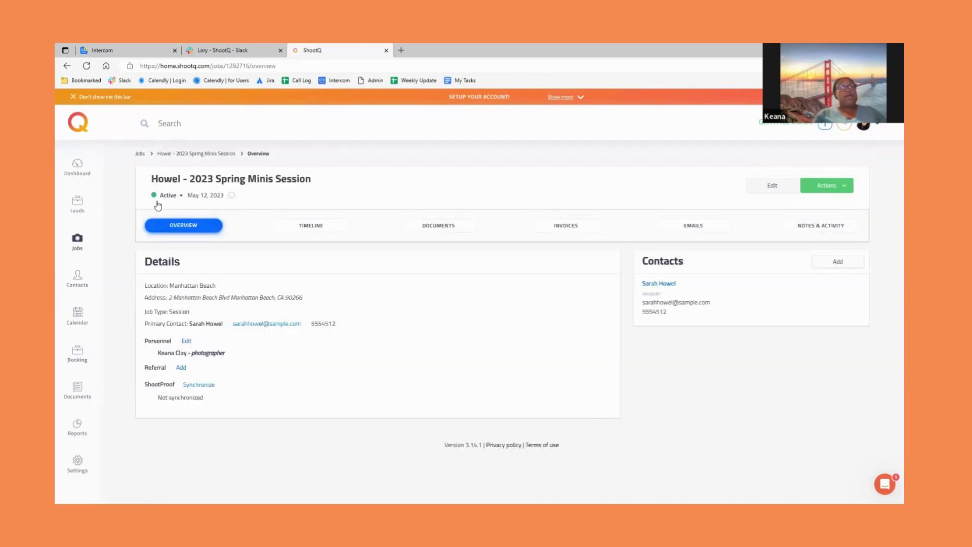
# - Review the job's workflow timeline, then view its documents with the Pending contract
pyautogui.click(299, 226)
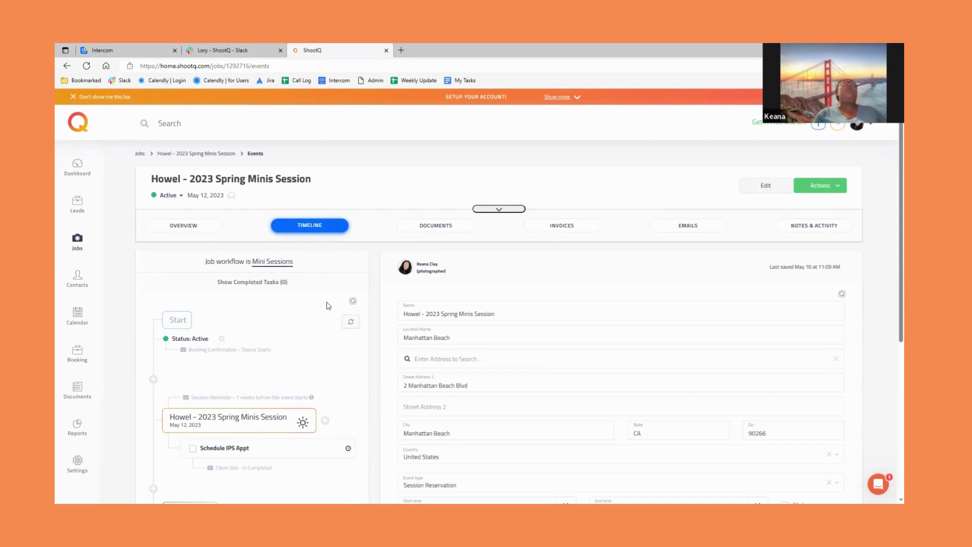
pyautogui.scroll(-3, 397, 350)
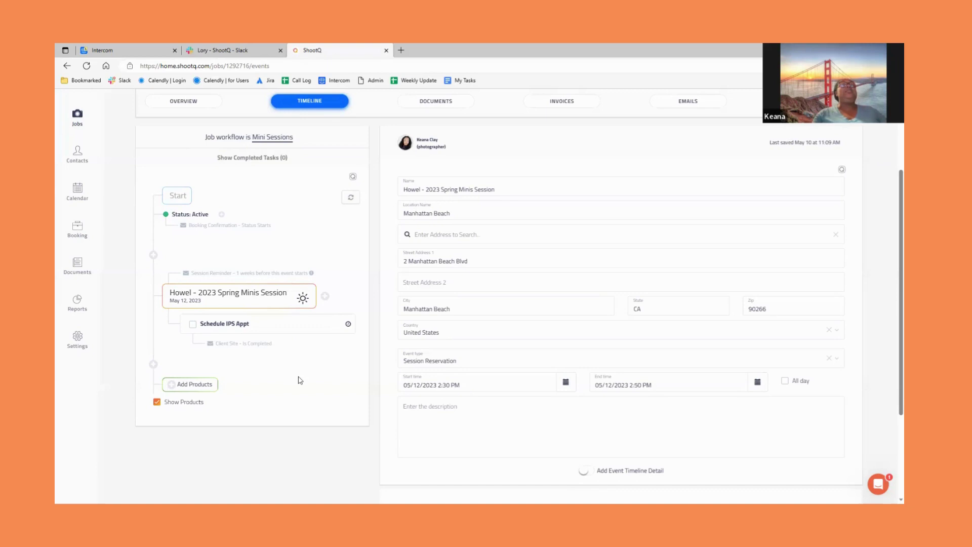
pyautogui.scroll(3, 285, 385)
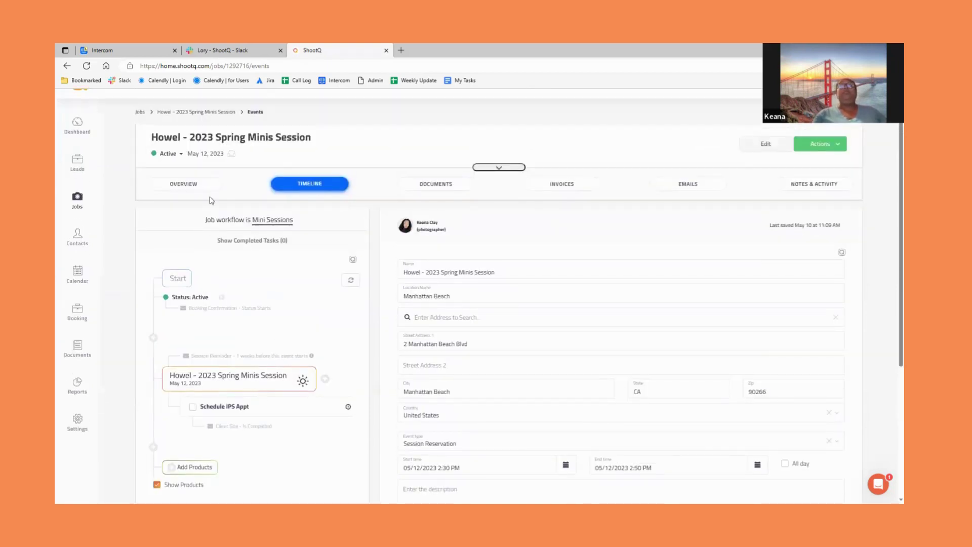
pyautogui.click(431, 187)
pyautogui.scroll(-1, 468, 256)
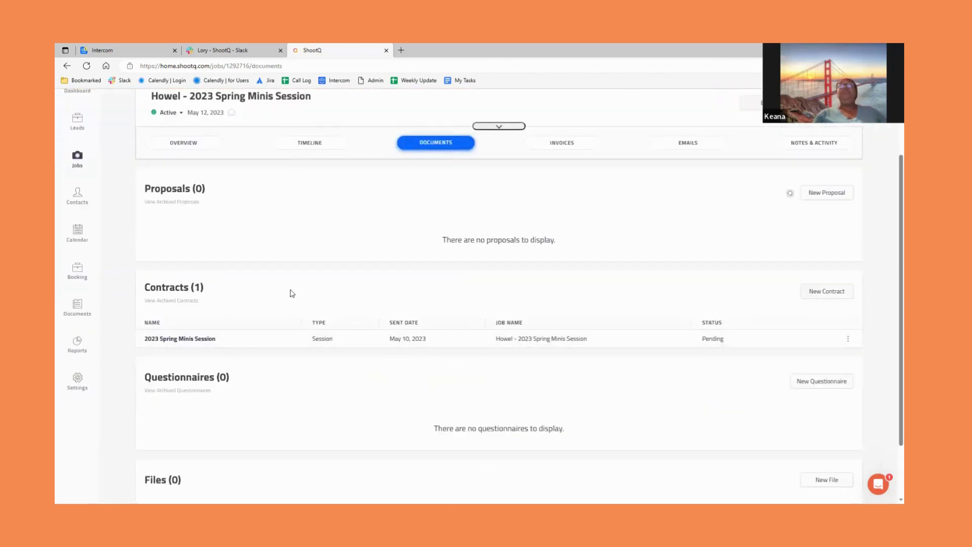
# - Countersign the 2023 Spring Minis Session contract with a chosen signature style and agreement checkbox
pyautogui.click(201, 339)
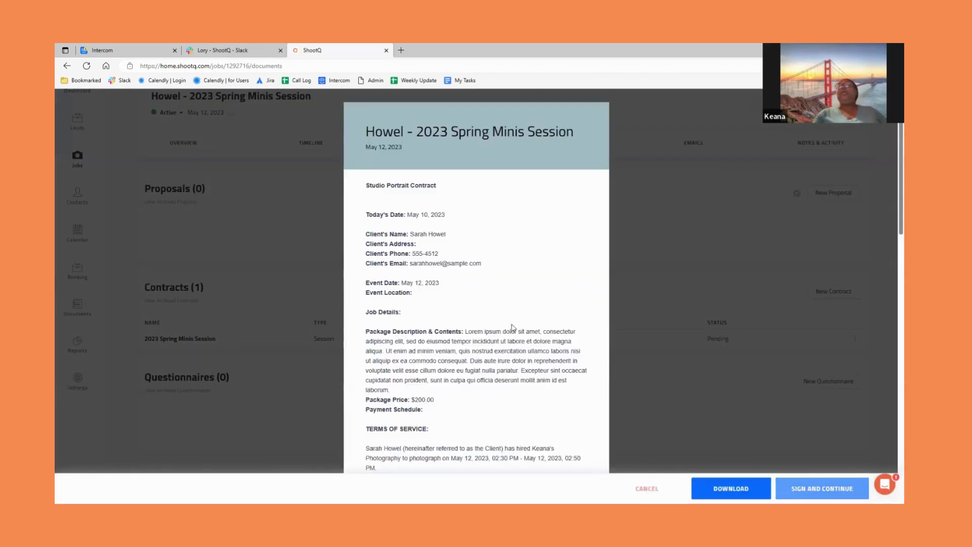
pyautogui.scroll(-15, 509, 336)
pyautogui.click(509, 332)
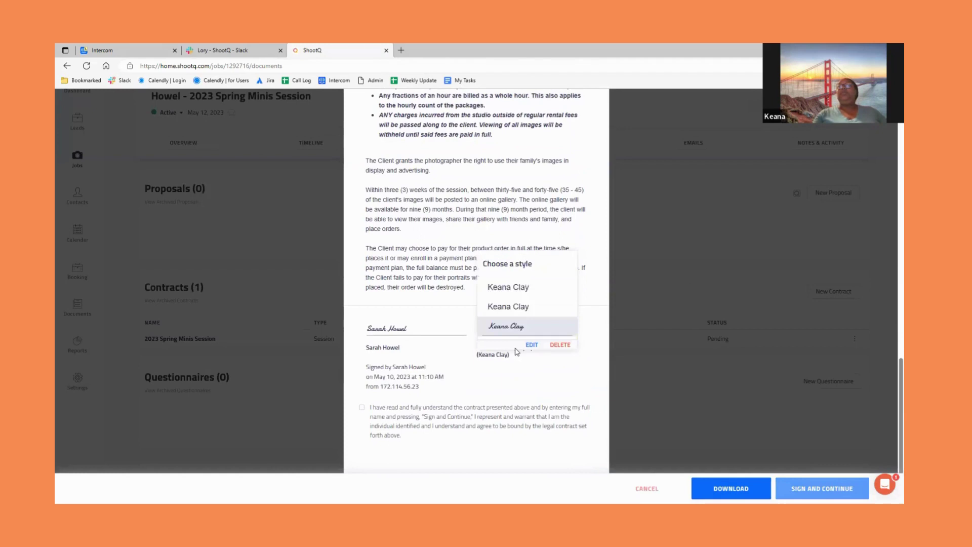
pyautogui.click(508, 349)
pyautogui.click(361, 409)
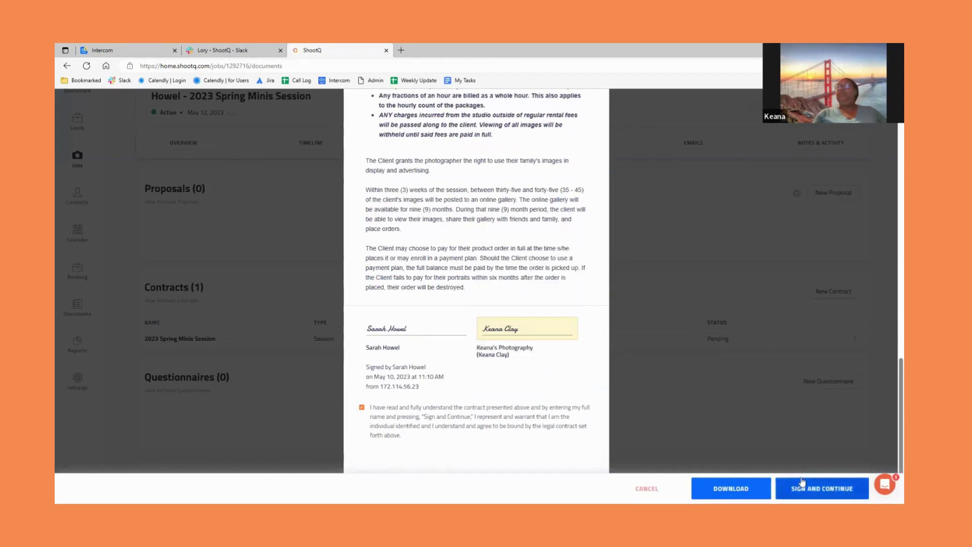
pyautogui.click(831, 488)
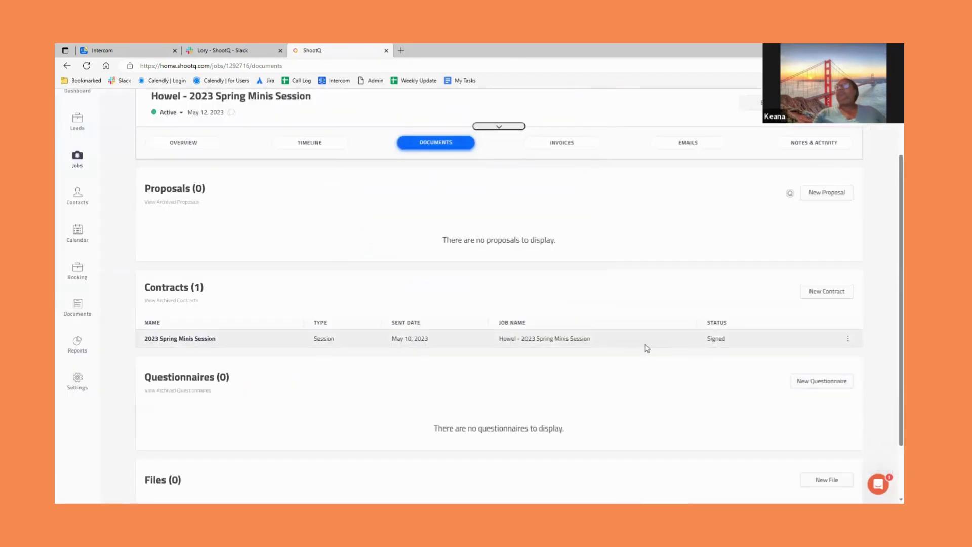
pyautogui.scroll(2, 613, 289)
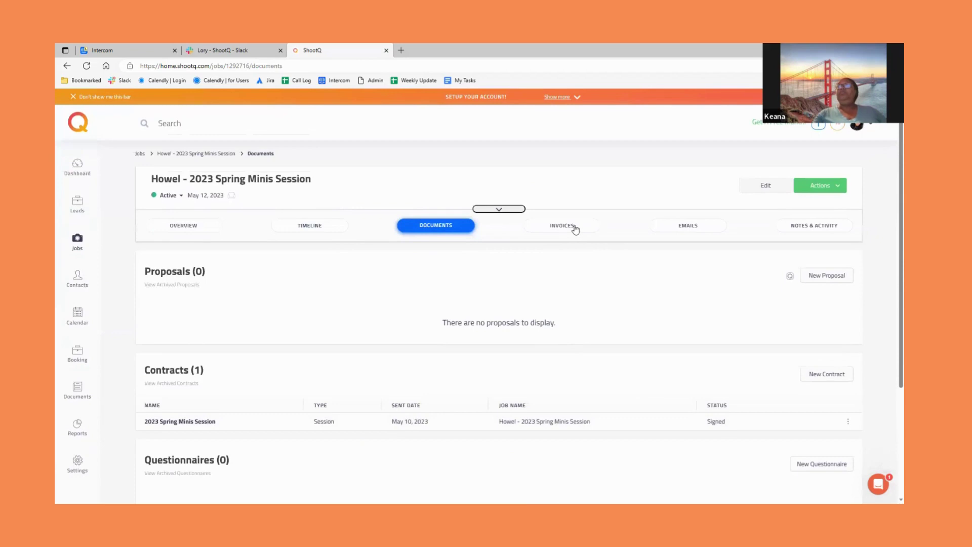
# - Open the job's $200.00 invoice and check its payment schedule showing the full amount due
pyautogui.click(574, 228)
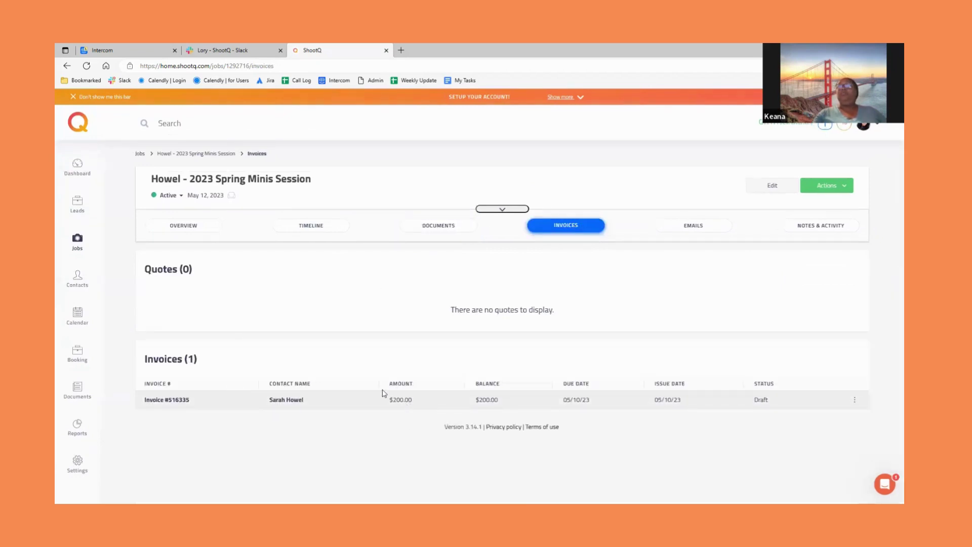
pyautogui.click(168, 403)
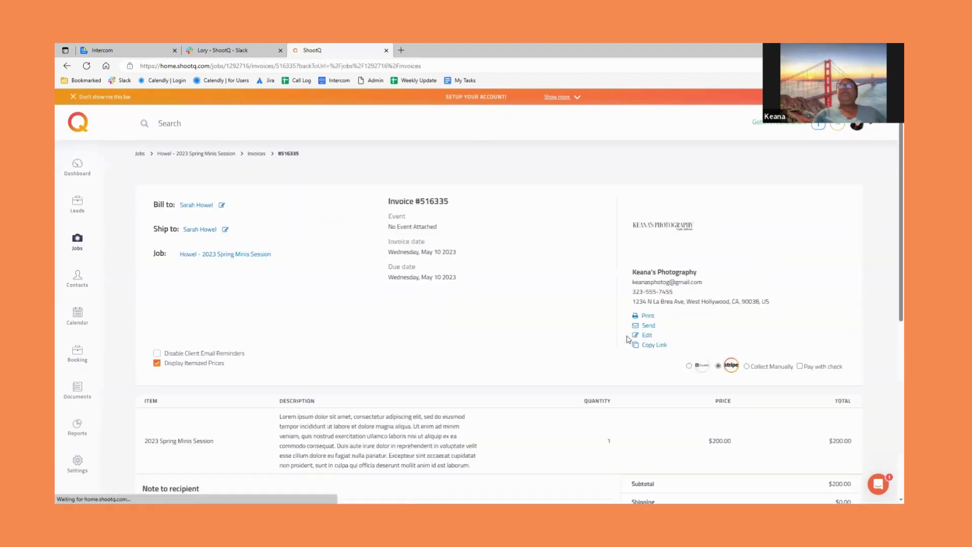
pyautogui.scroll(-6, 628, 339)
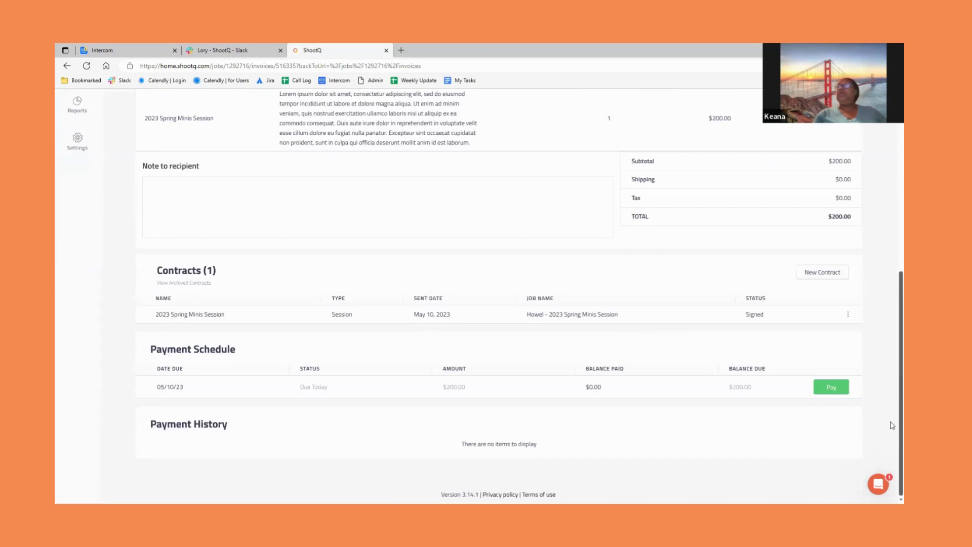
pyautogui.scroll(3, 891, 369)
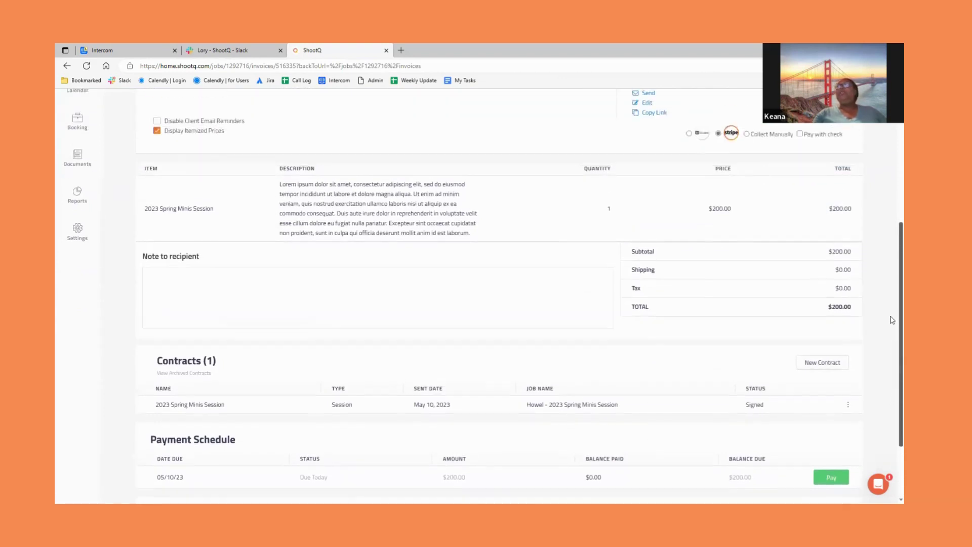
pyautogui.scroll(3, 892, 283)
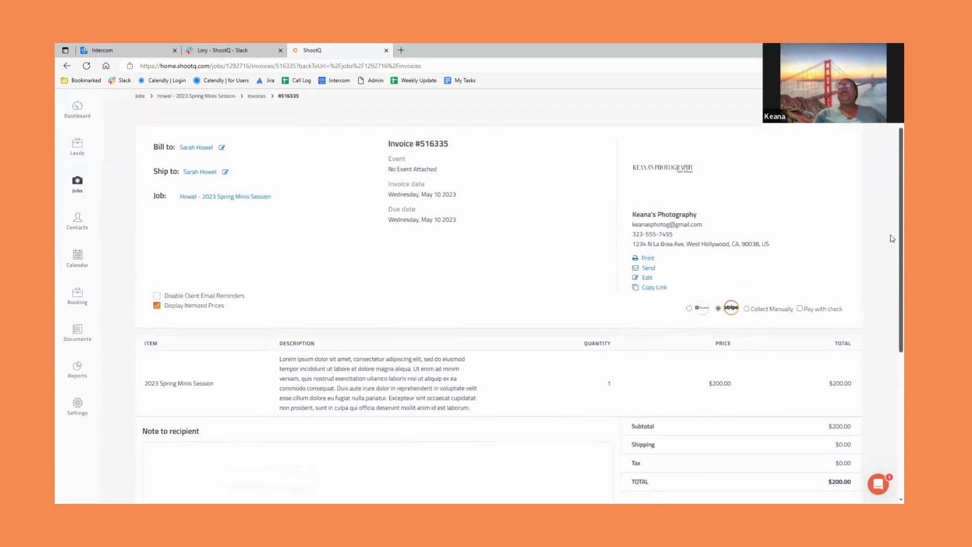
pyautogui.scroll(1, 893, 228)
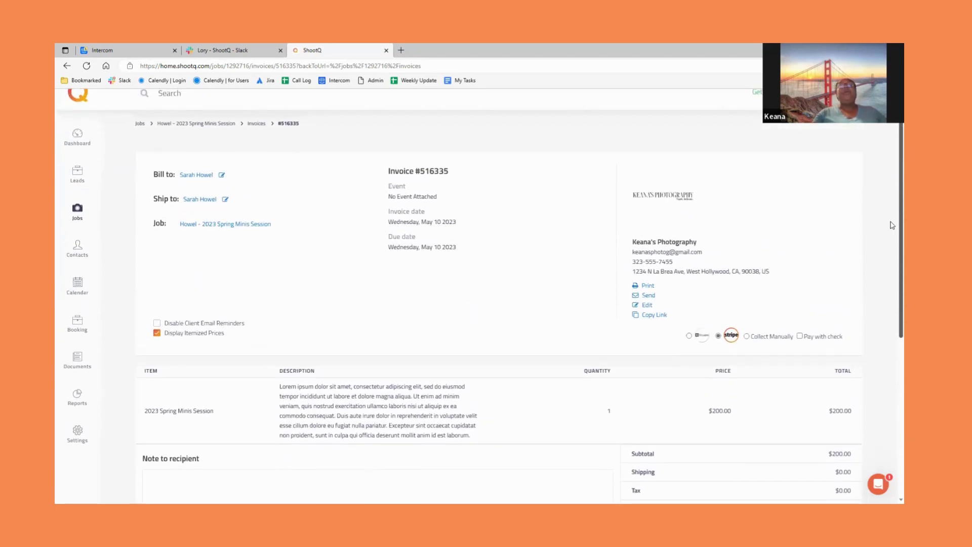
pyautogui.scroll(-6, 892, 238)
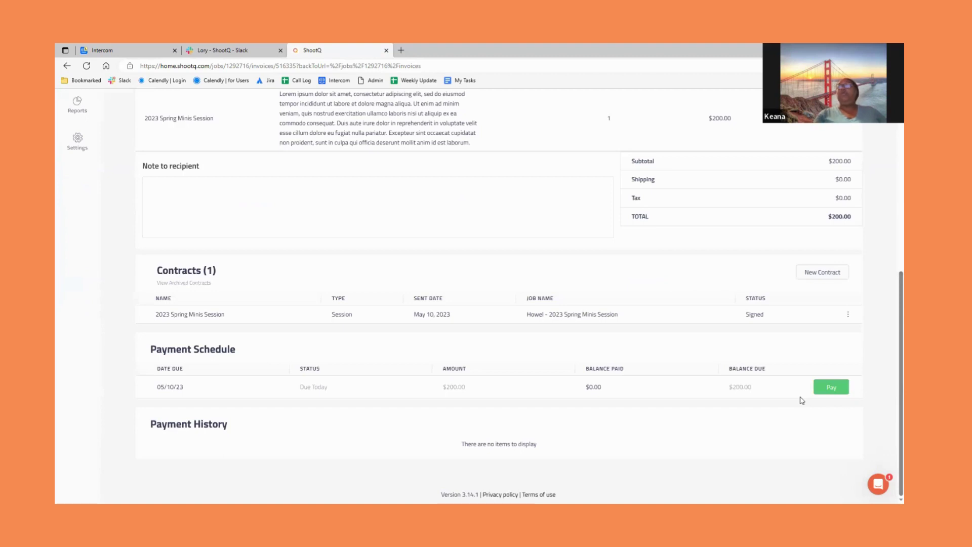
# - Record a $200.00 manual Check payment with a memo, then return to the job
pyautogui.click(830, 393)
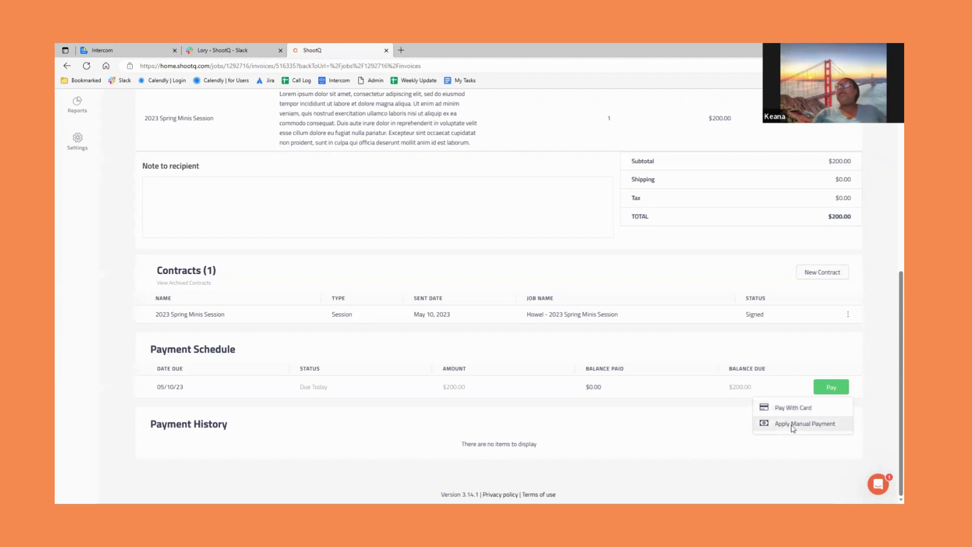
pyautogui.click(794, 425)
pyautogui.click(406, 158)
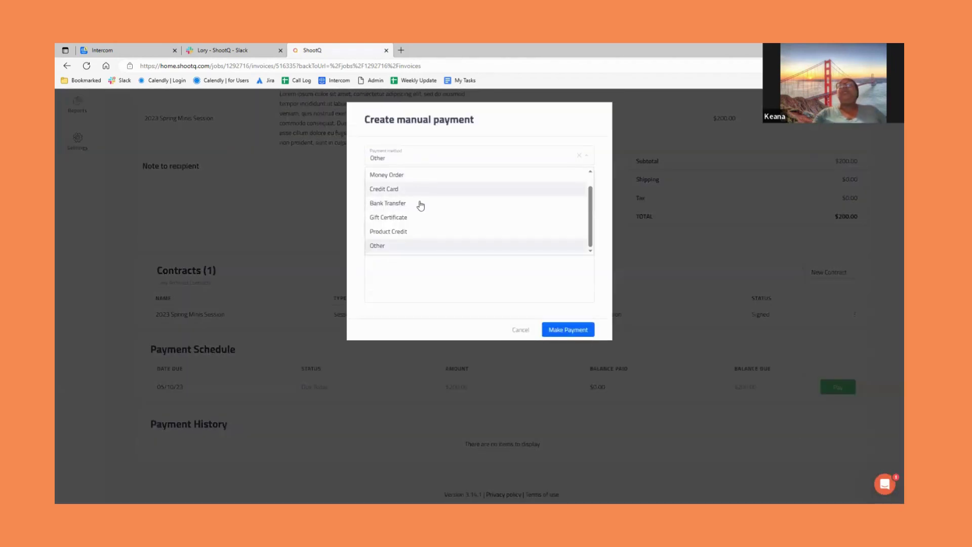
pyautogui.scroll(2, 421, 205)
pyautogui.click(406, 189)
pyautogui.click(417, 227)
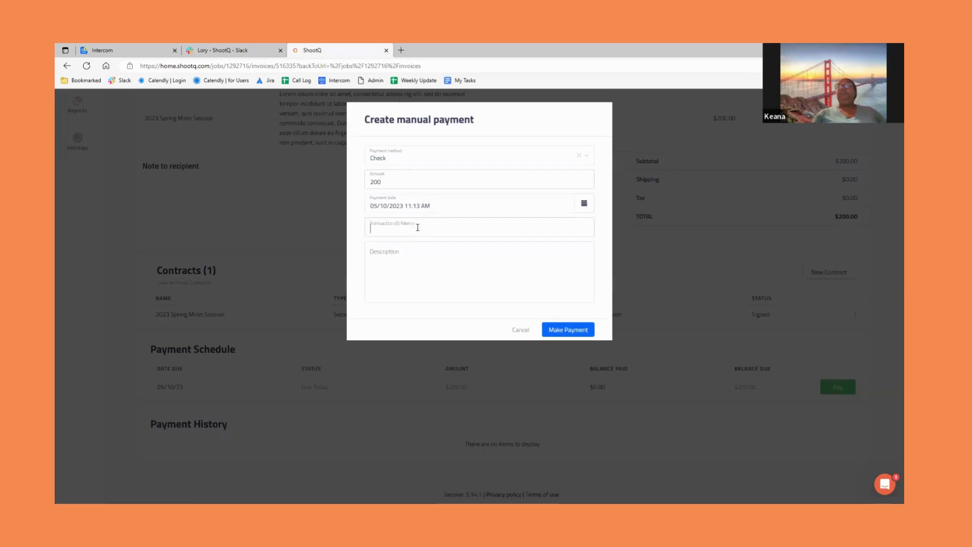
pyautogui.write('check #542')
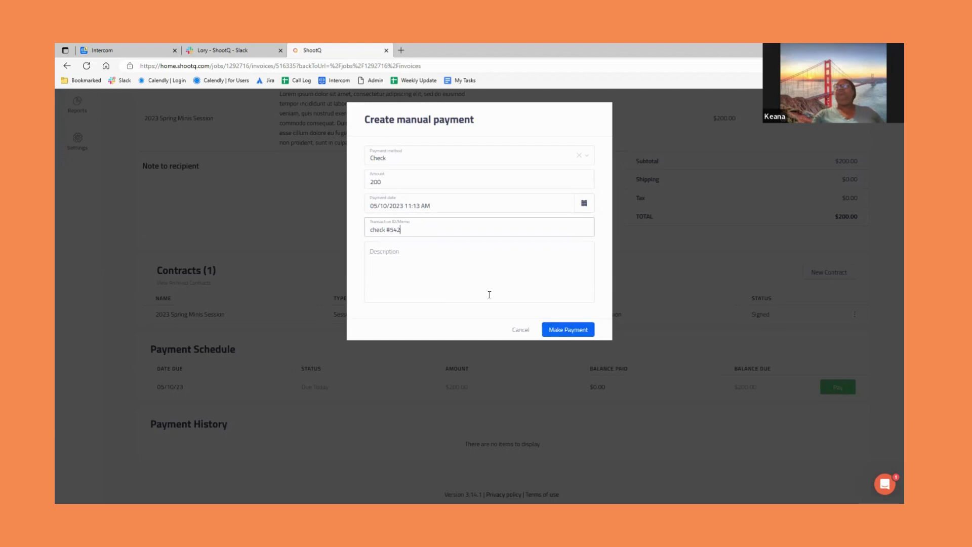
pyautogui.click(564, 330)
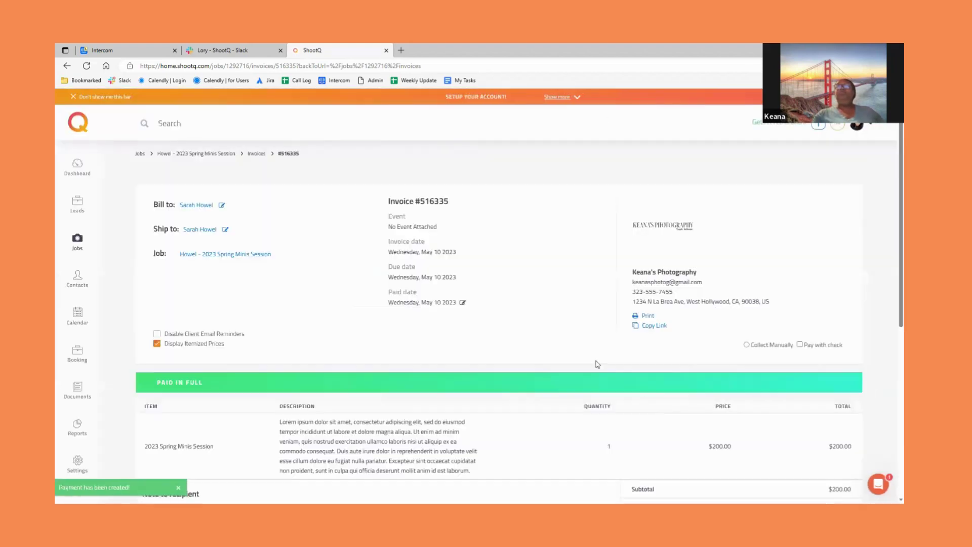
pyautogui.scroll(-7, 643, 403)
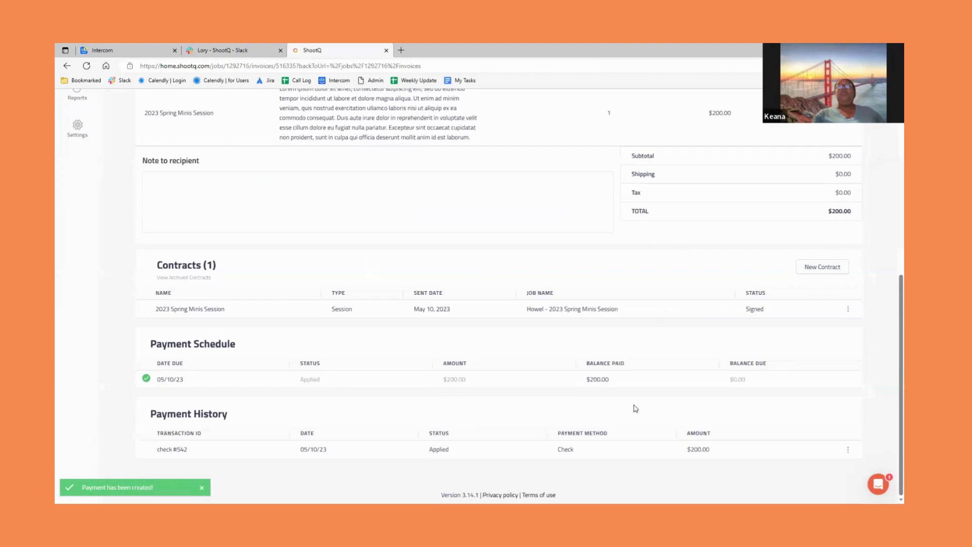
pyautogui.scroll(7, 619, 417)
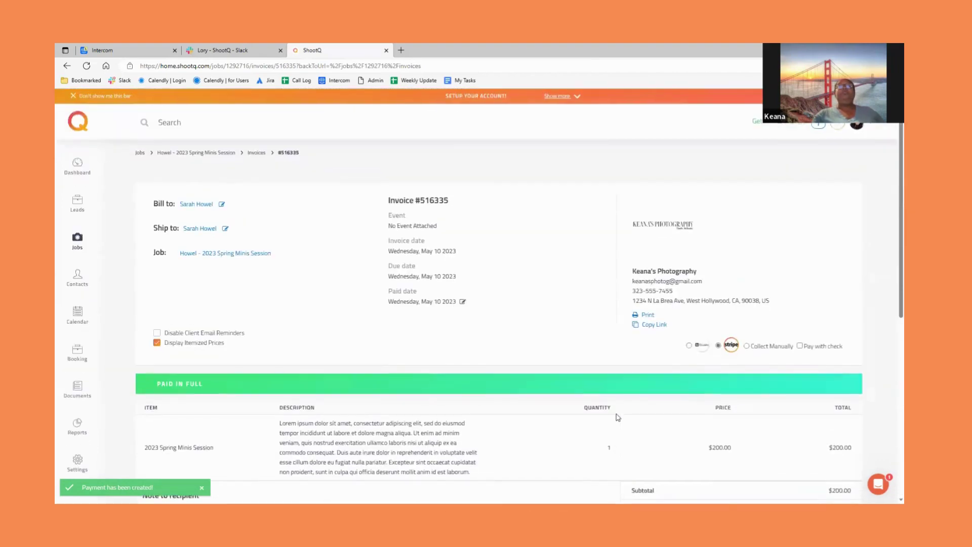
pyautogui.click(243, 254)
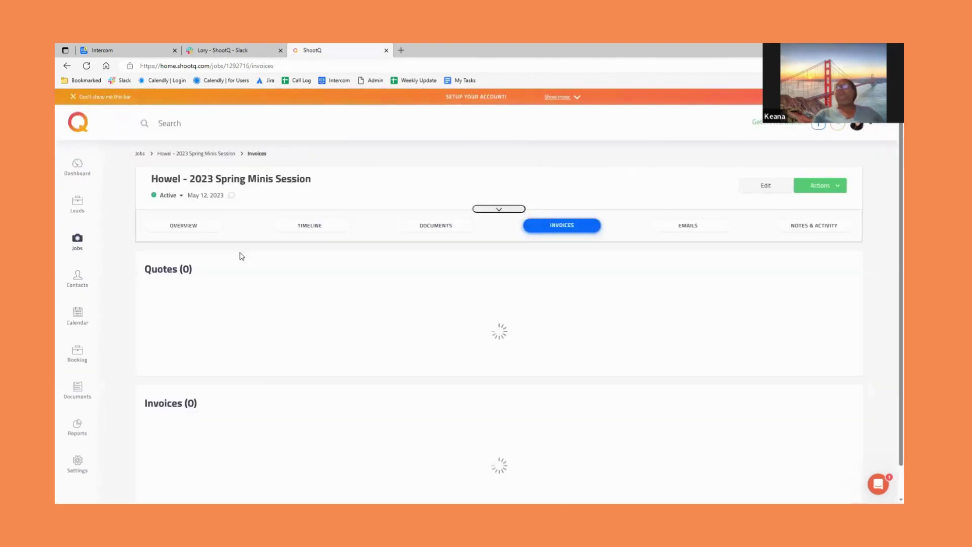
# - Check the job overview's $0.00 balance, then go to the All Bookings list
pyautogui.click(199, 228)
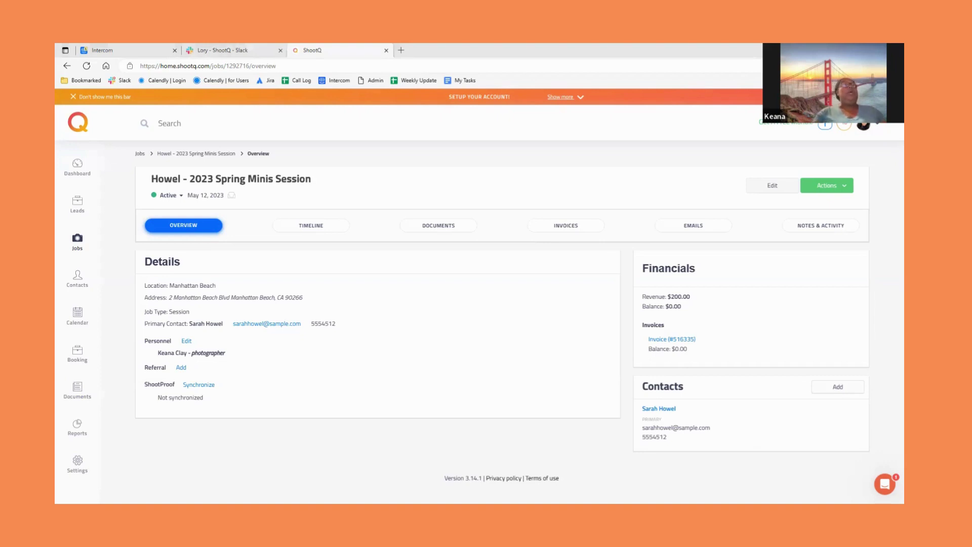
pyautogui.click(80, 360)
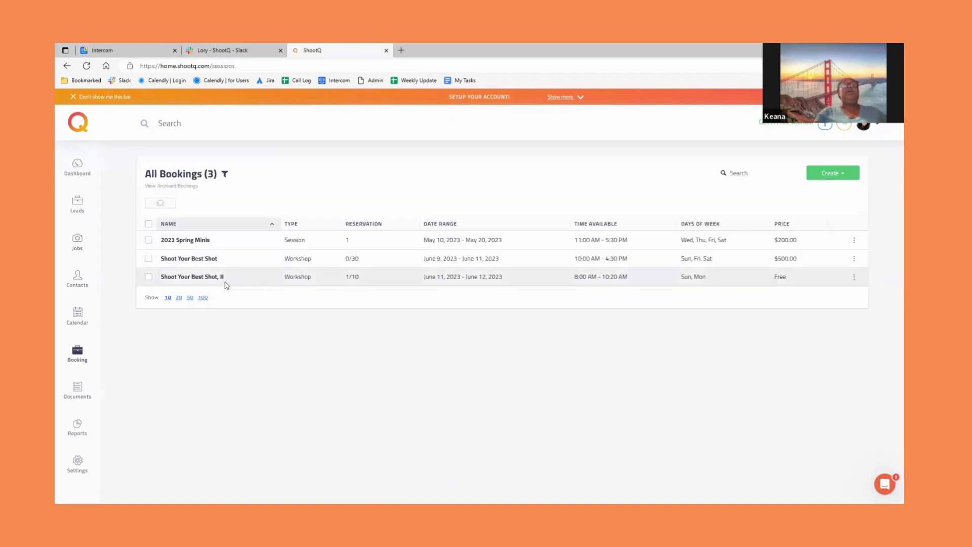
# - Open Shoot Your Best Shot, II for editing and review its 5 spots, June 11–12 dates and free pricing
pyautogui.click(198, 278)
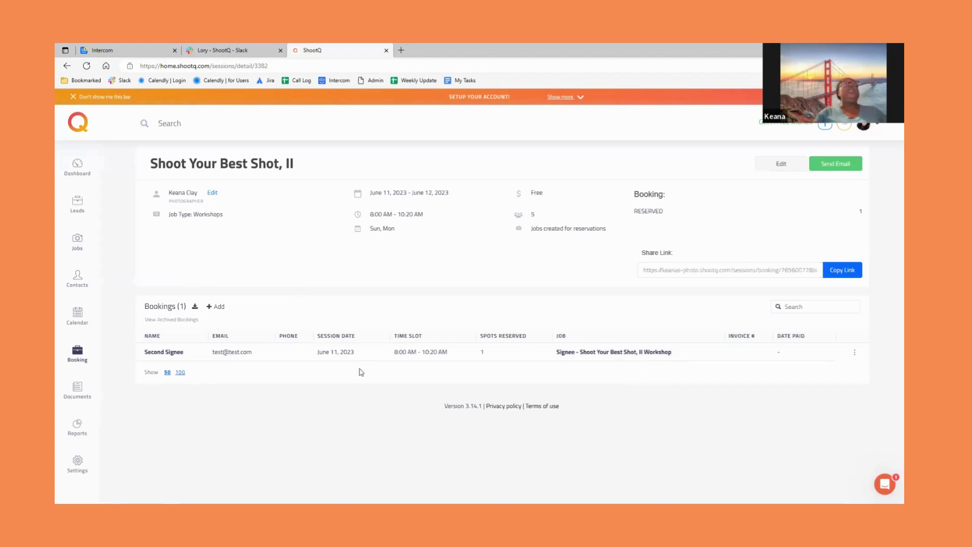
pyautogui.click(780, 165)
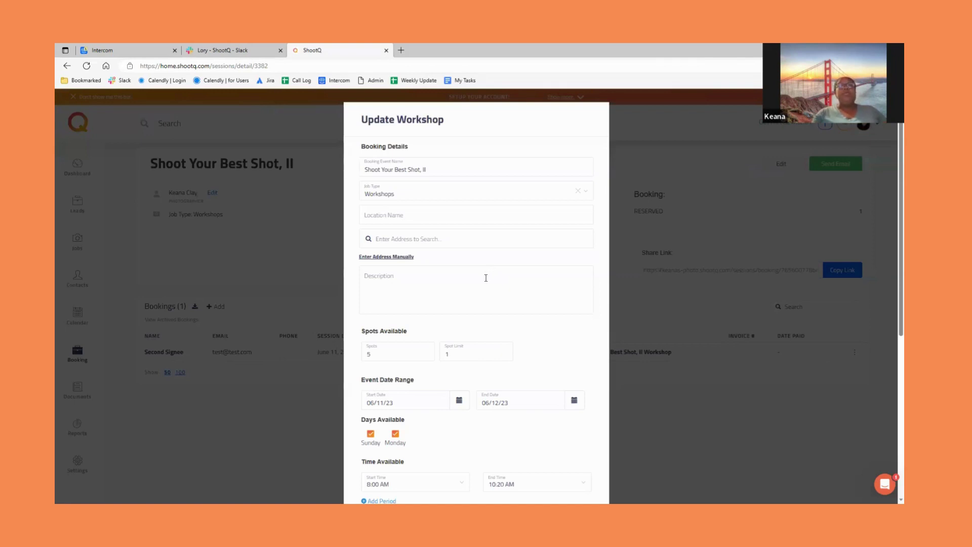
pyautogui.scroll(-3, 485, 278)
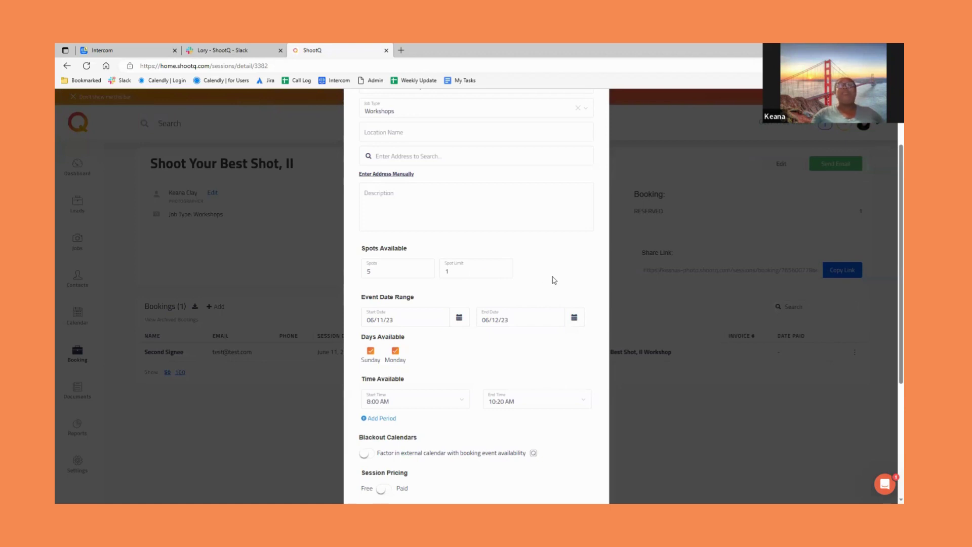
pyautogui.scroll(-2, 554, 279)
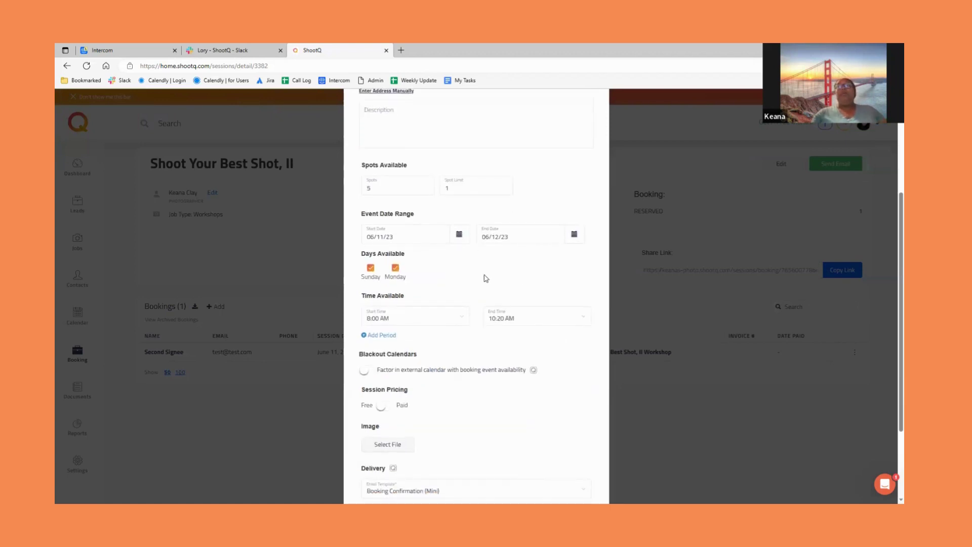
pyautogui.scroll(-2, 486, 279)
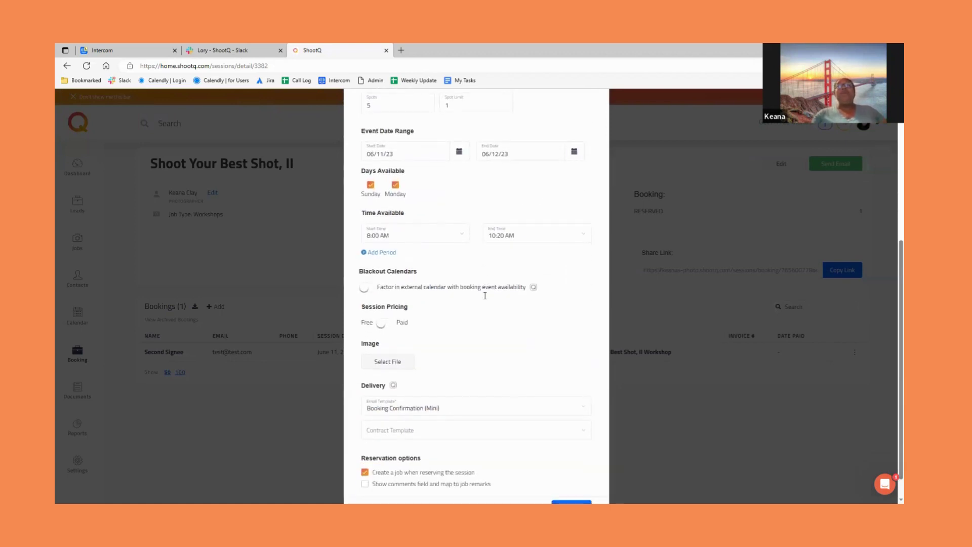
pyautogui.scroll(-1, 538, 325)
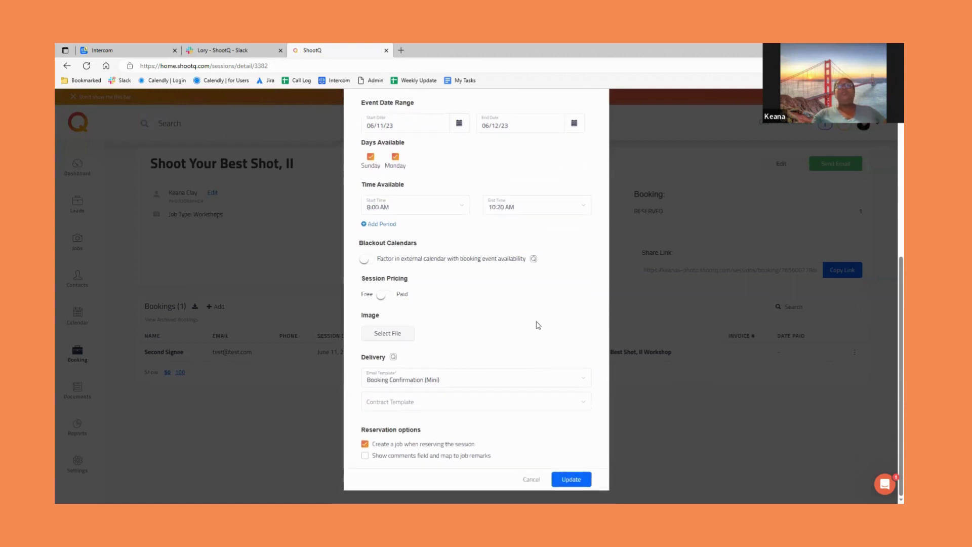
pyautogui.scroll(6, 521, 360)
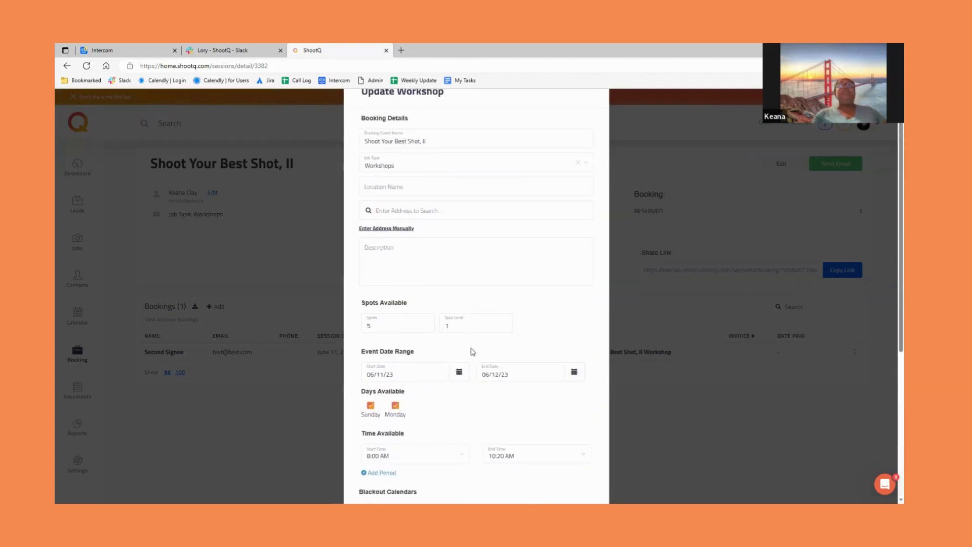
pyautogui.scroll(-6, 505, 312)
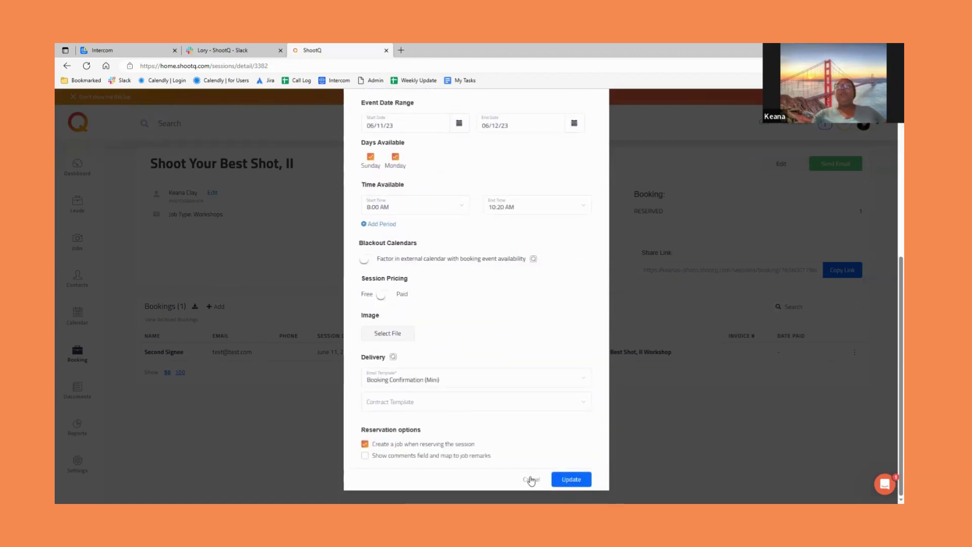
# - Cancel the Update Workshop form and open the Shoot Your Best Shot workshop
pyautogui.click(531, 480)
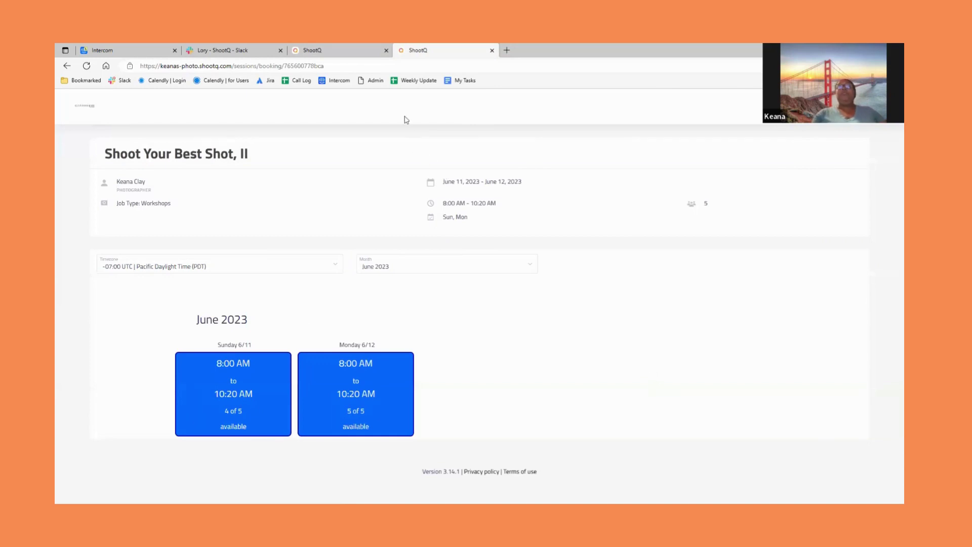
pyautogui.click(344, 49)
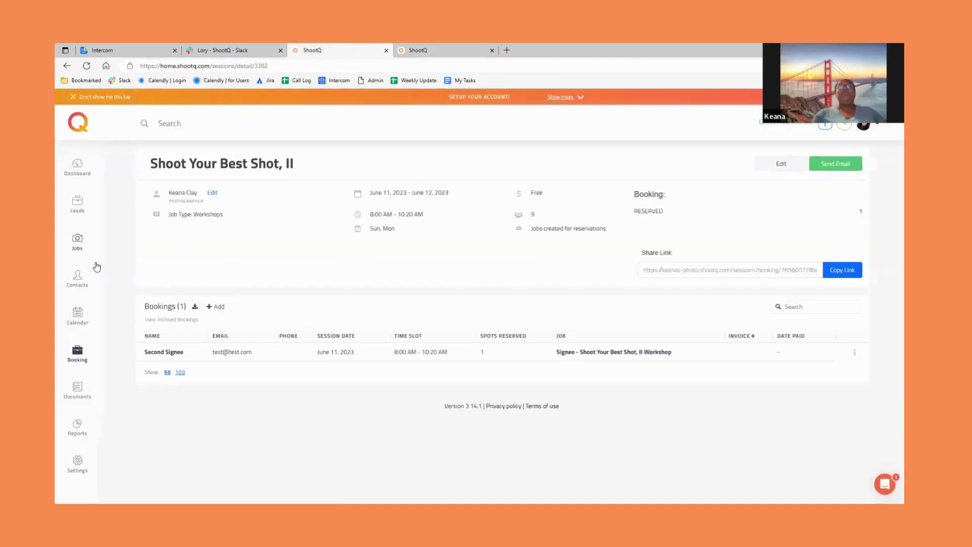
pyautogui.hotkey('alt', 'Left')
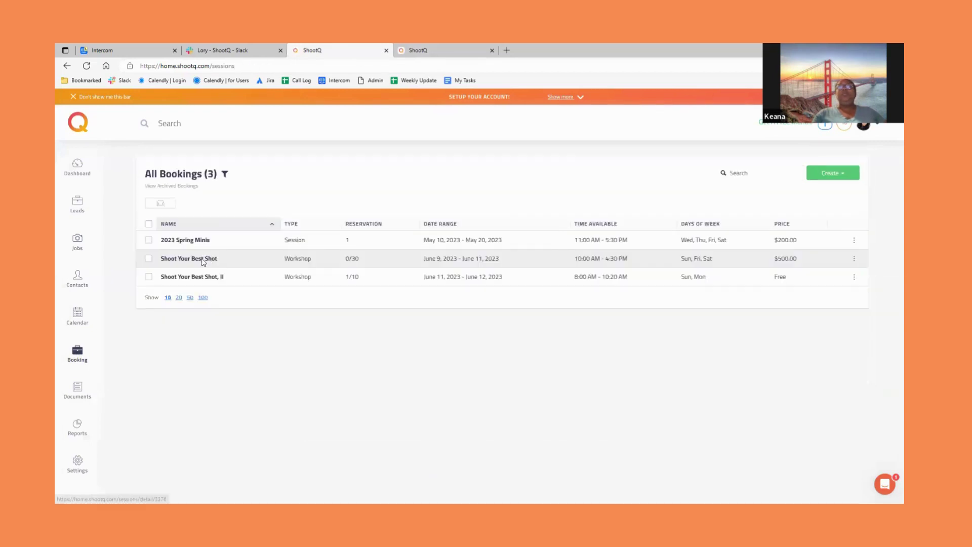
pyautogui.click(202, 257)
# - Preview Shoot Your Best Shot's public booking page in a new tab, then close it
pyautogui.click(824, 295)
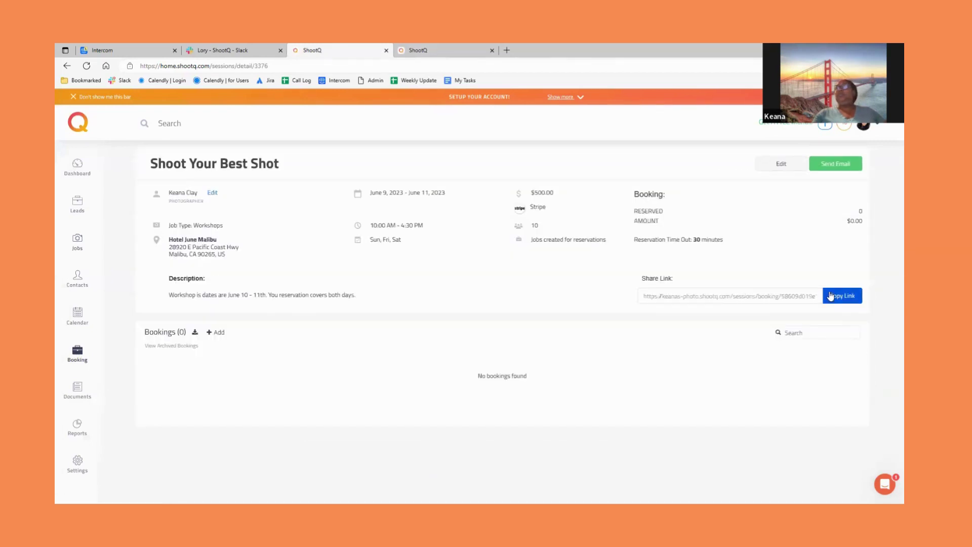
pyautogui.click(507, 50)
pyautogui.hotkey('ctrl', 'v')
pyautogui.press('Return')
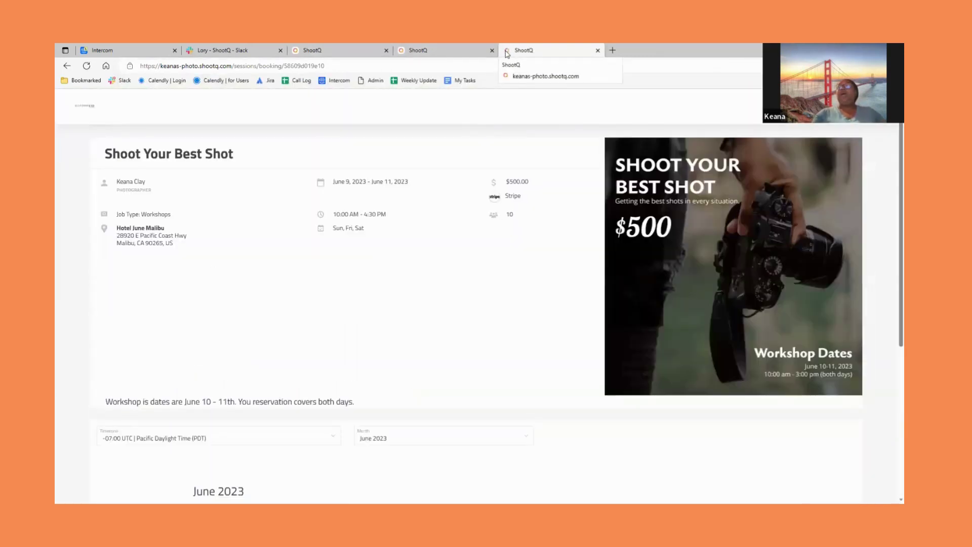
pyautogui.scroll(-5, 641, 355)
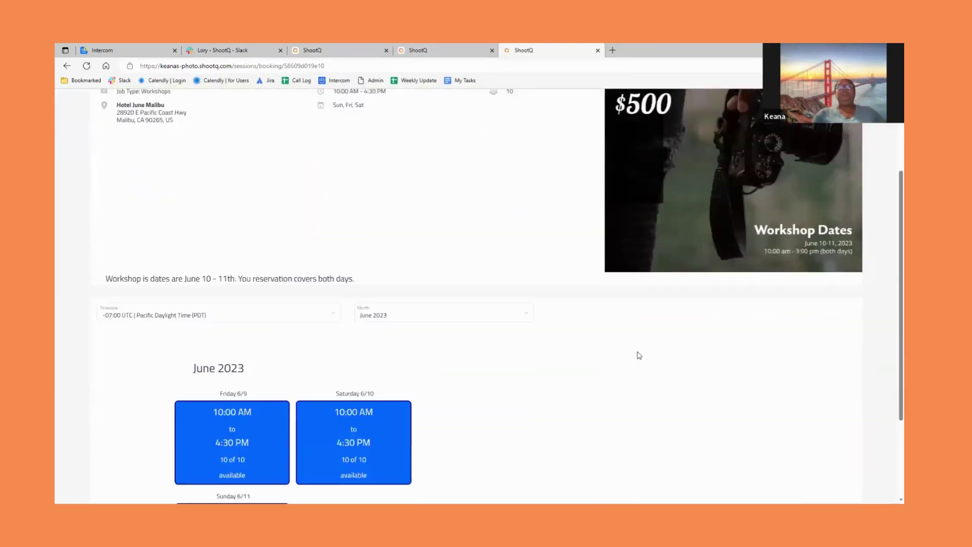
pyautogui.scroll(5, 638, 358)
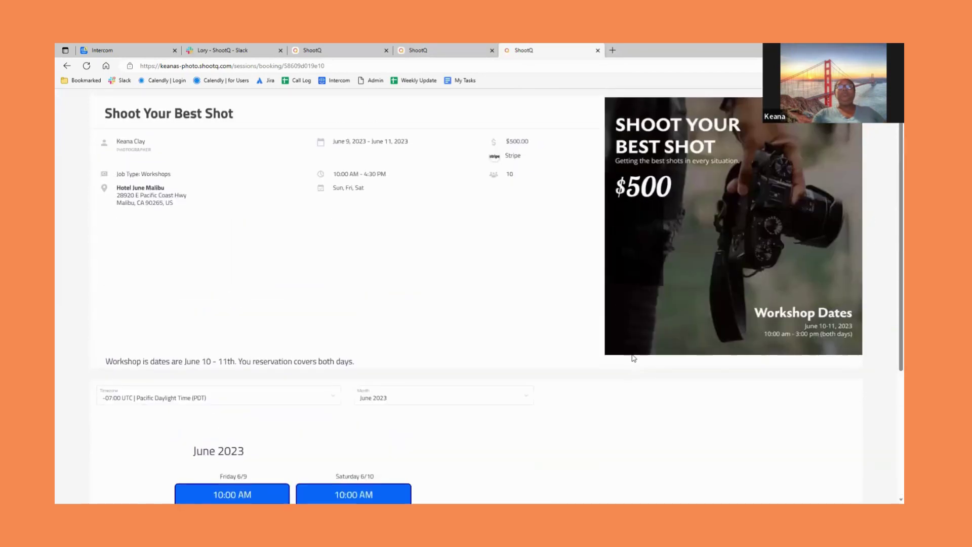
pyautogui.click(598, 50)
pyautogui.click(436, 50)
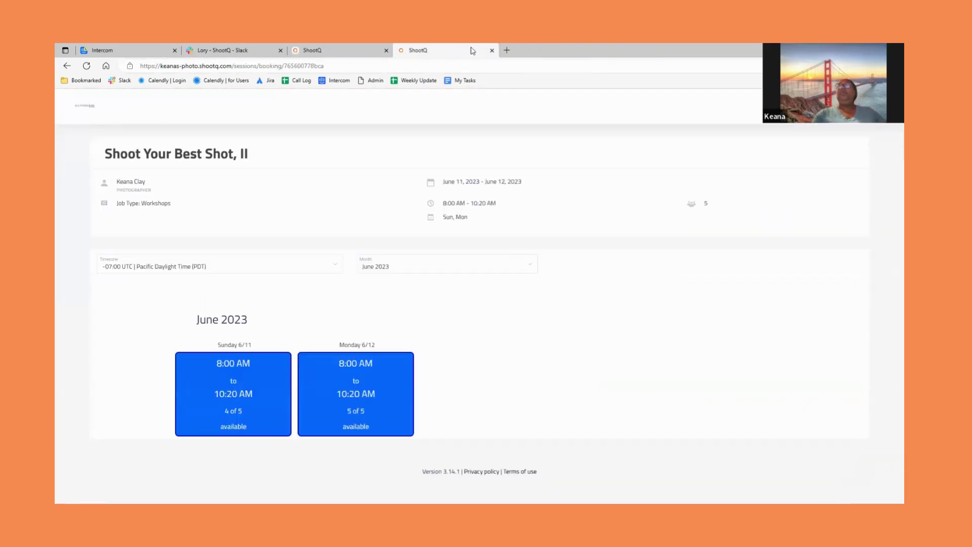
pyautogui.click(492, 50)
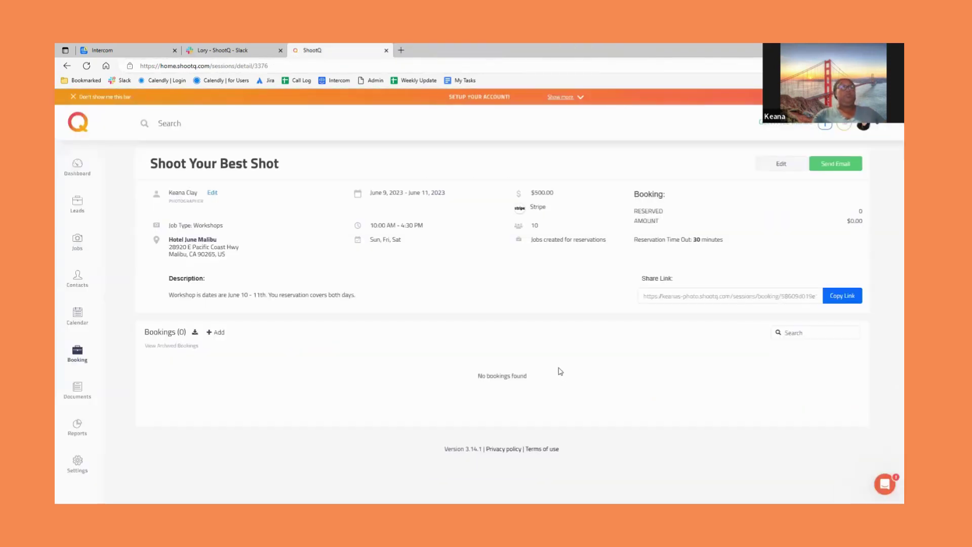